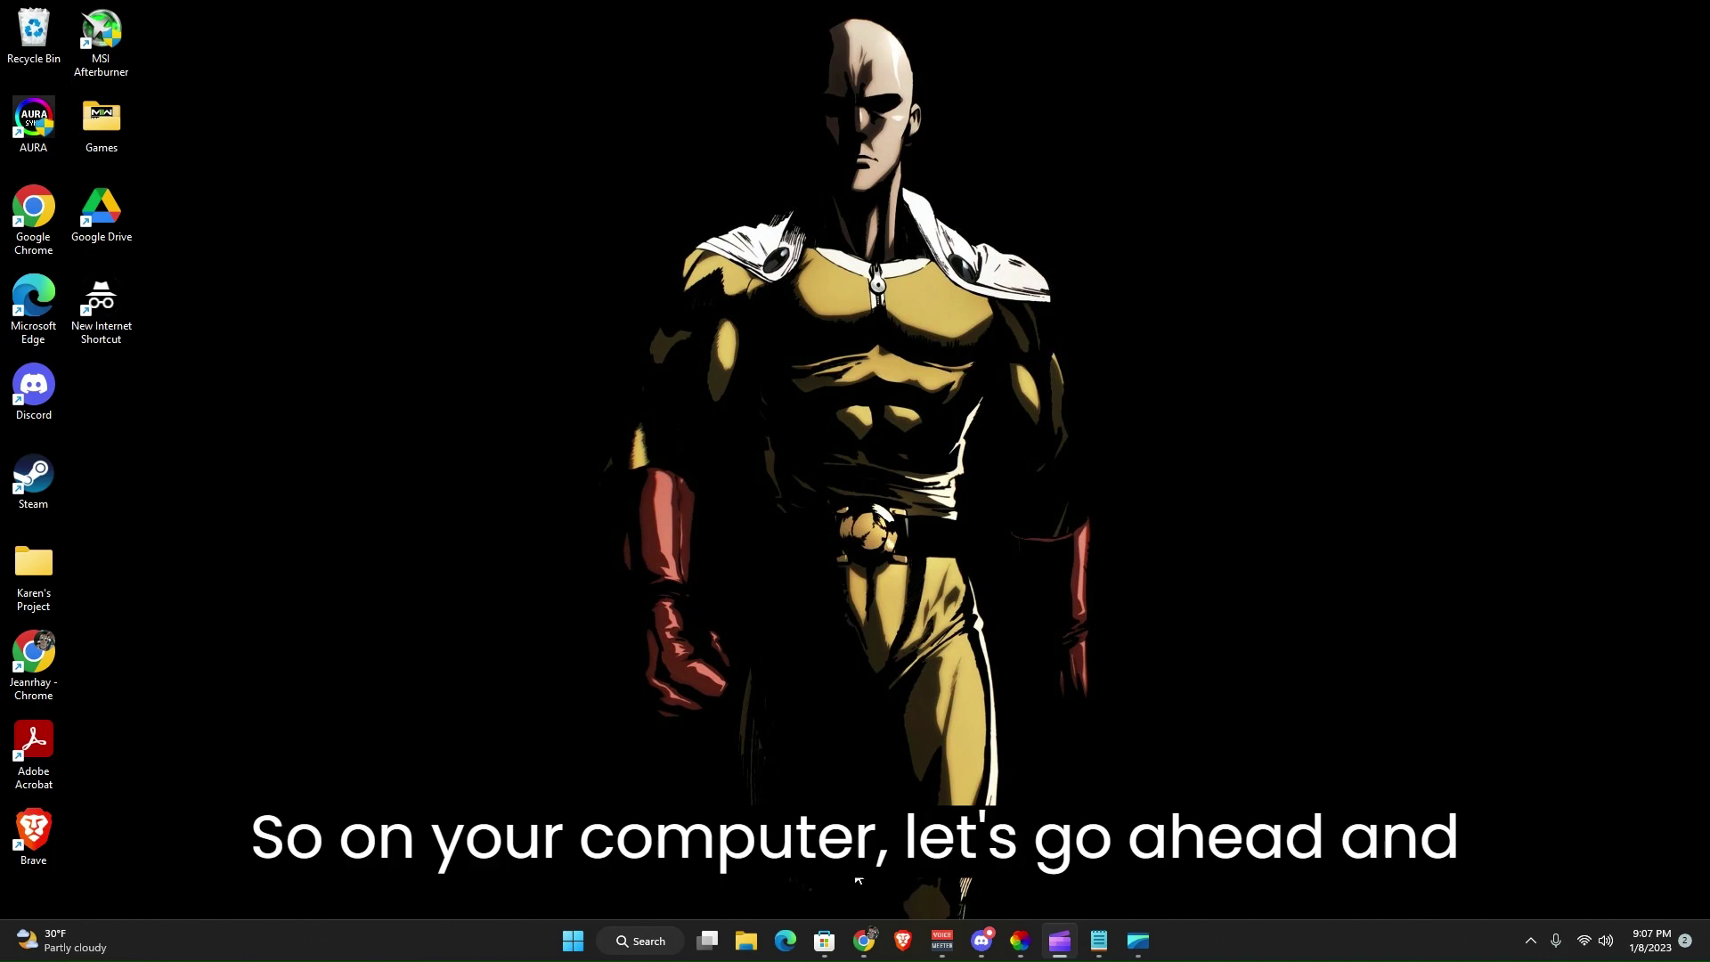
# Step: Open Microsoft Store and search for 'lively wallpaper' from the suggestion list
pyautogui.click(826, 941)
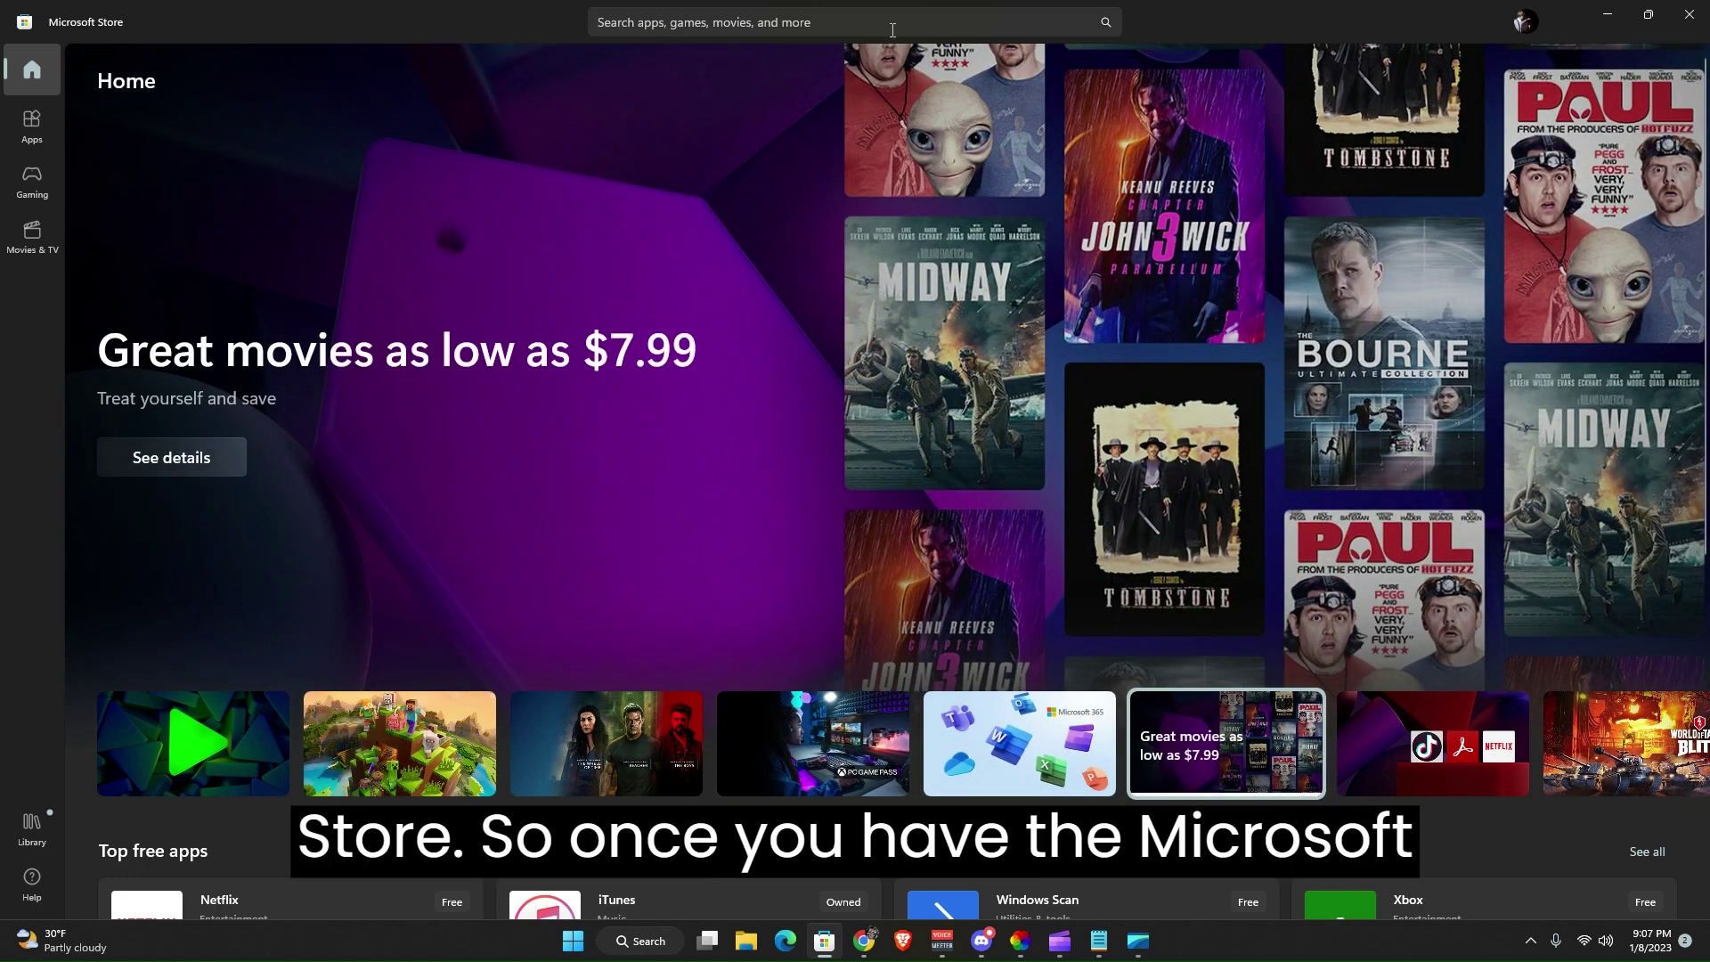
pyautogui.click(762, 25)
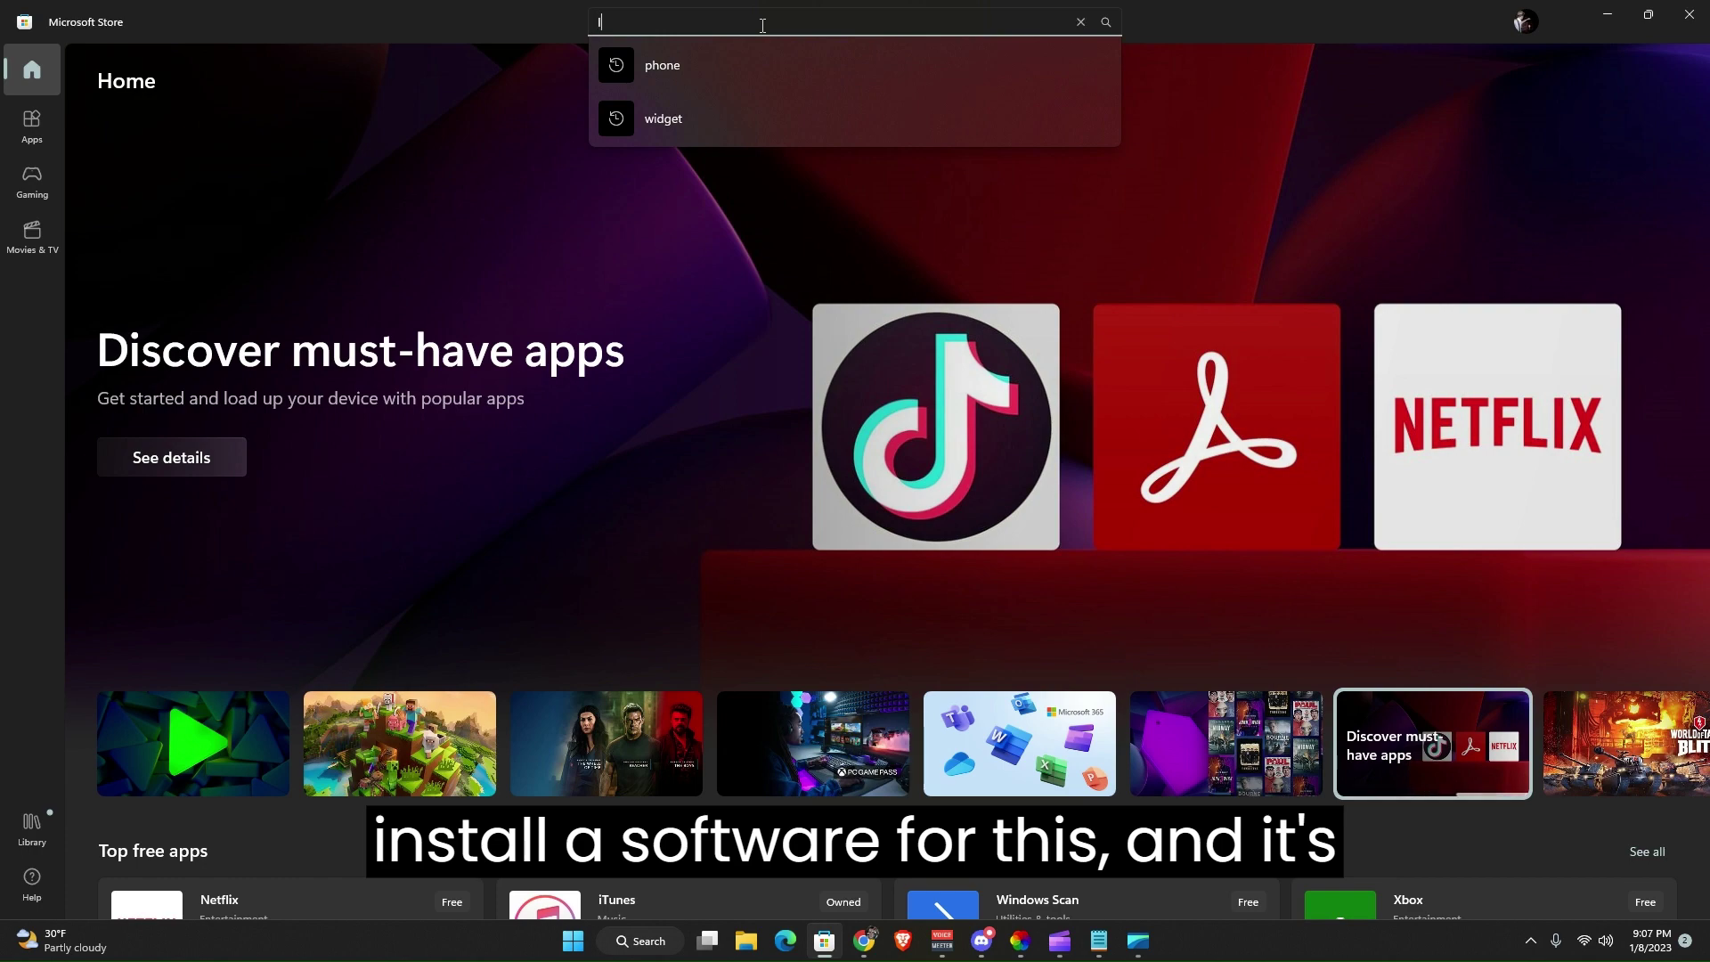
pyautogui.write('lively wal')
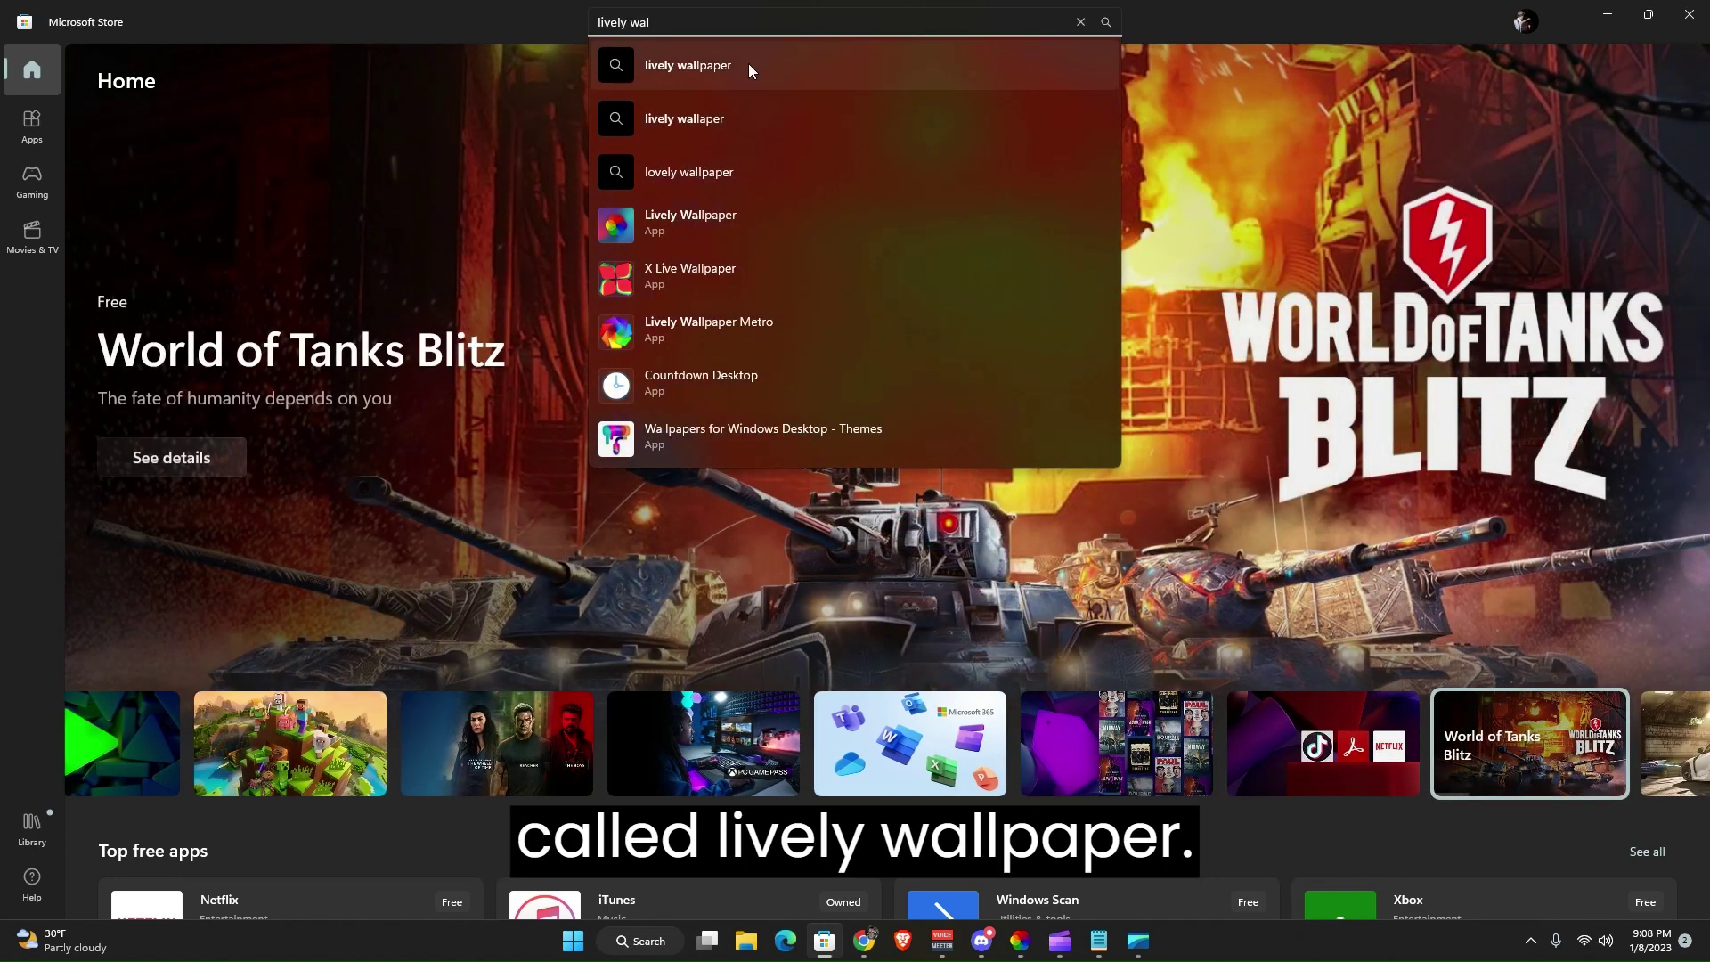
pyautogui.click(748, 64)
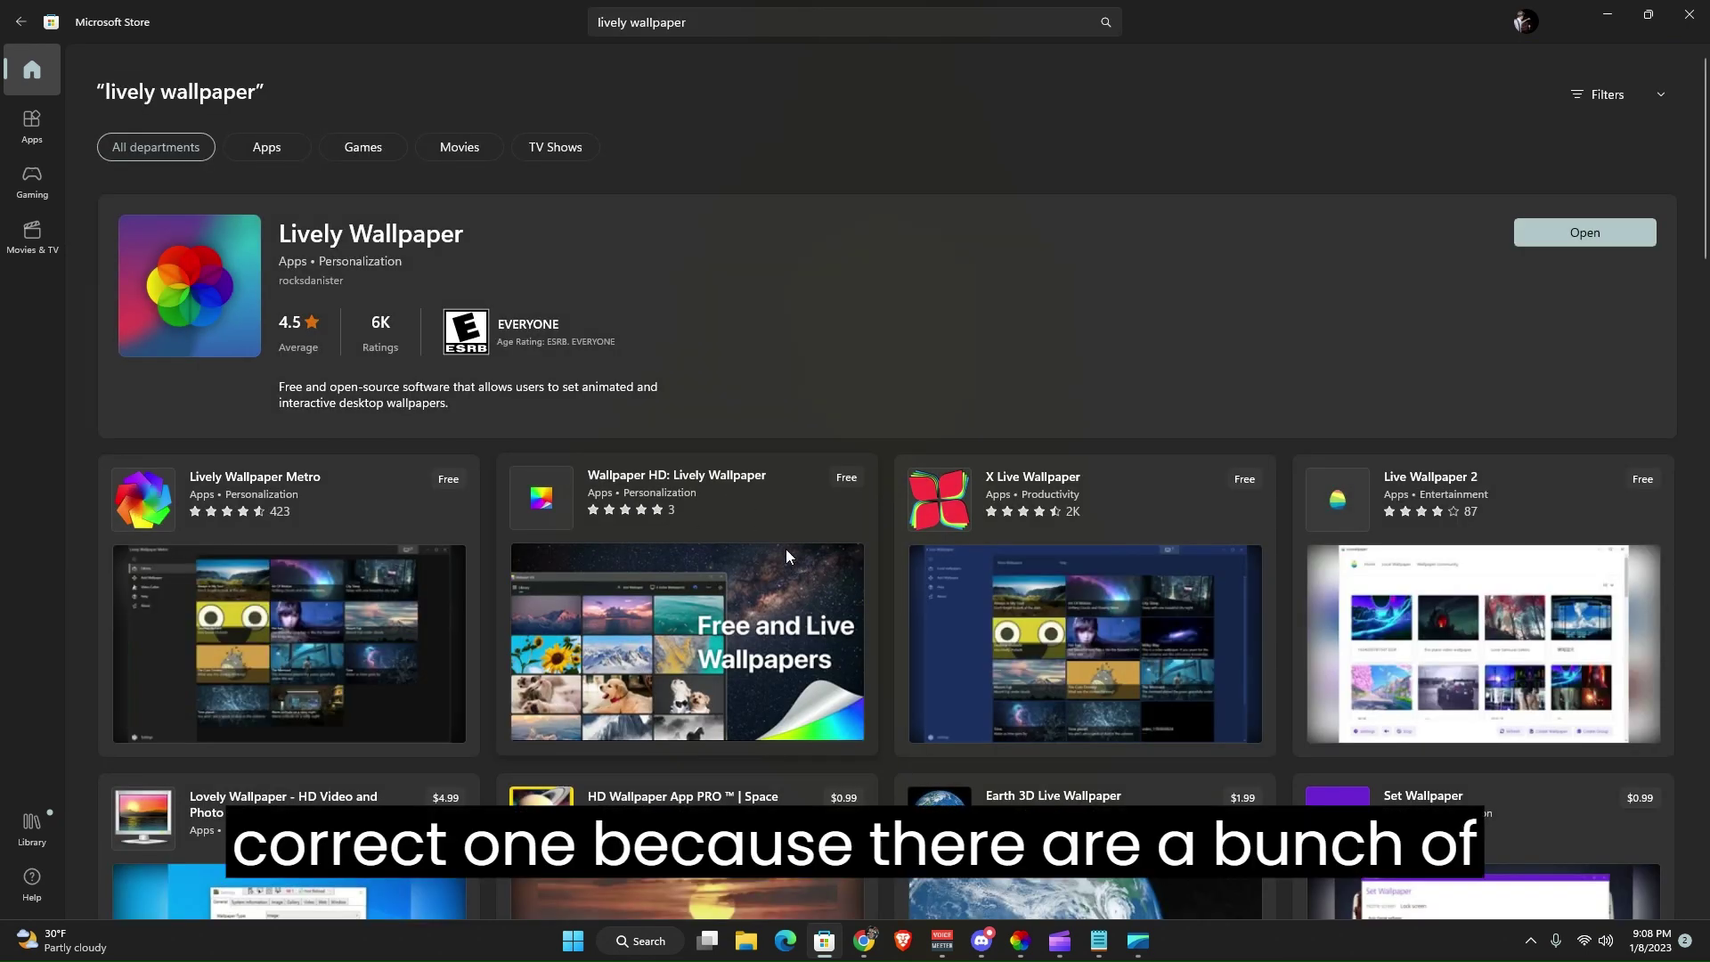
# Step: Launch the already-installed Lively Wallpaper app from its Store listing
pyautogui.scroll(-2, 1309, 561)
pyautogui.scroll(2, 1023, 579)
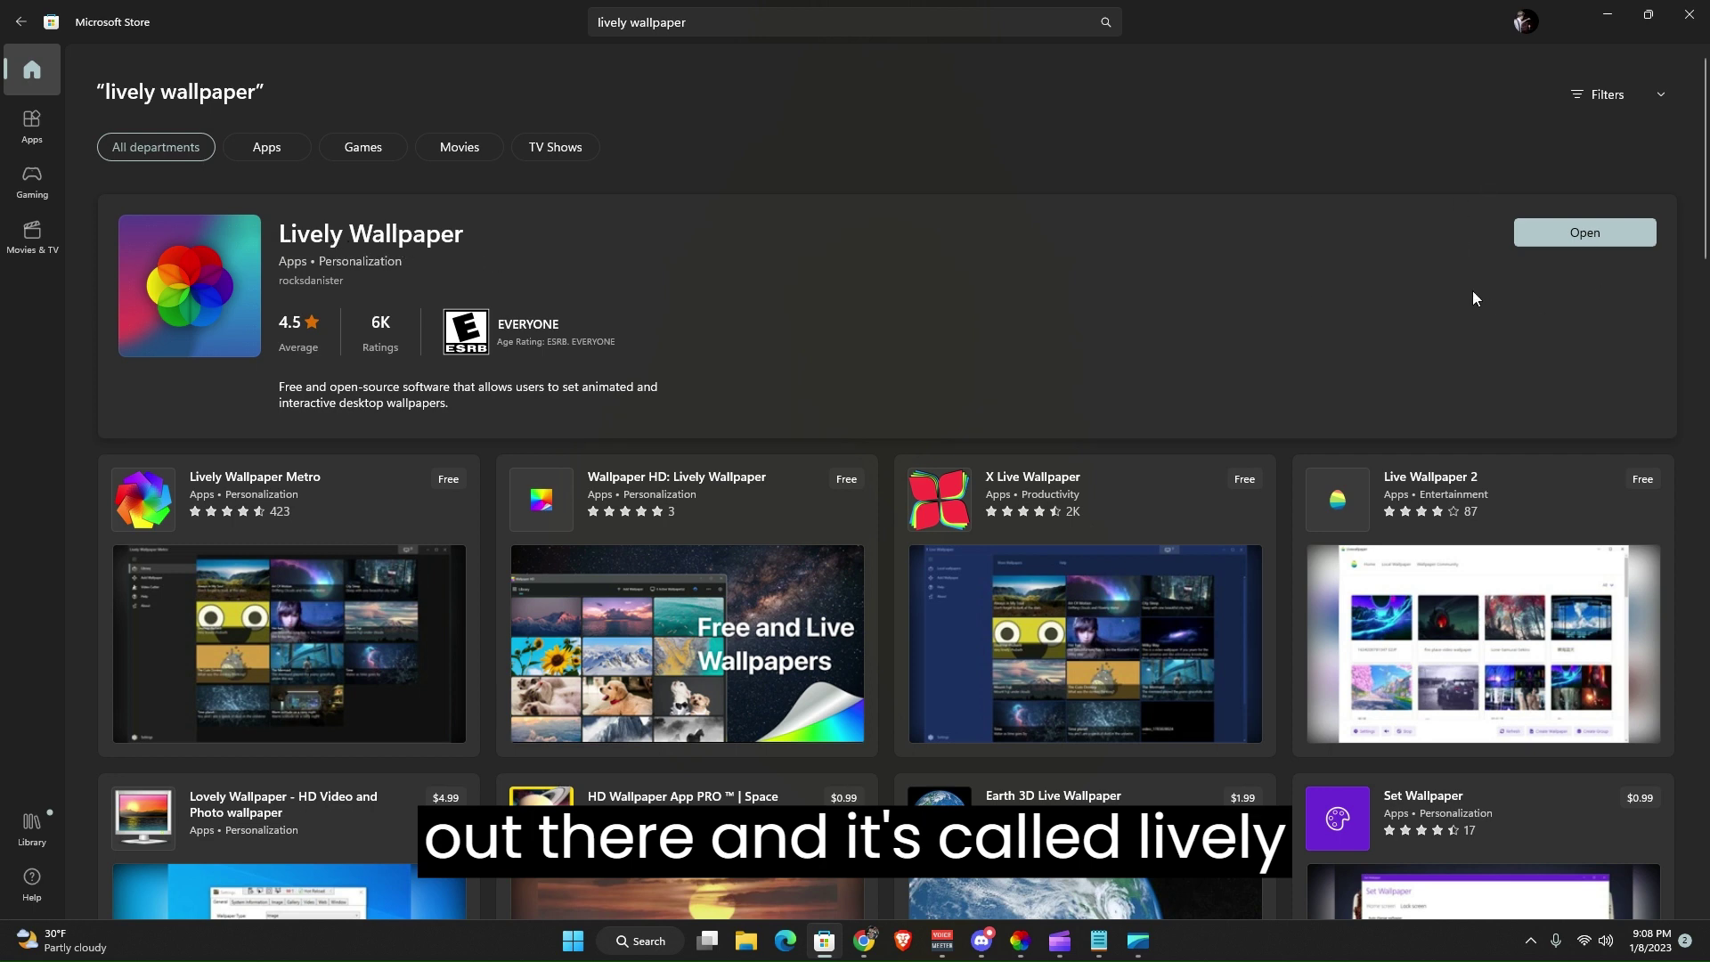
pyautogui.click(402, 245)
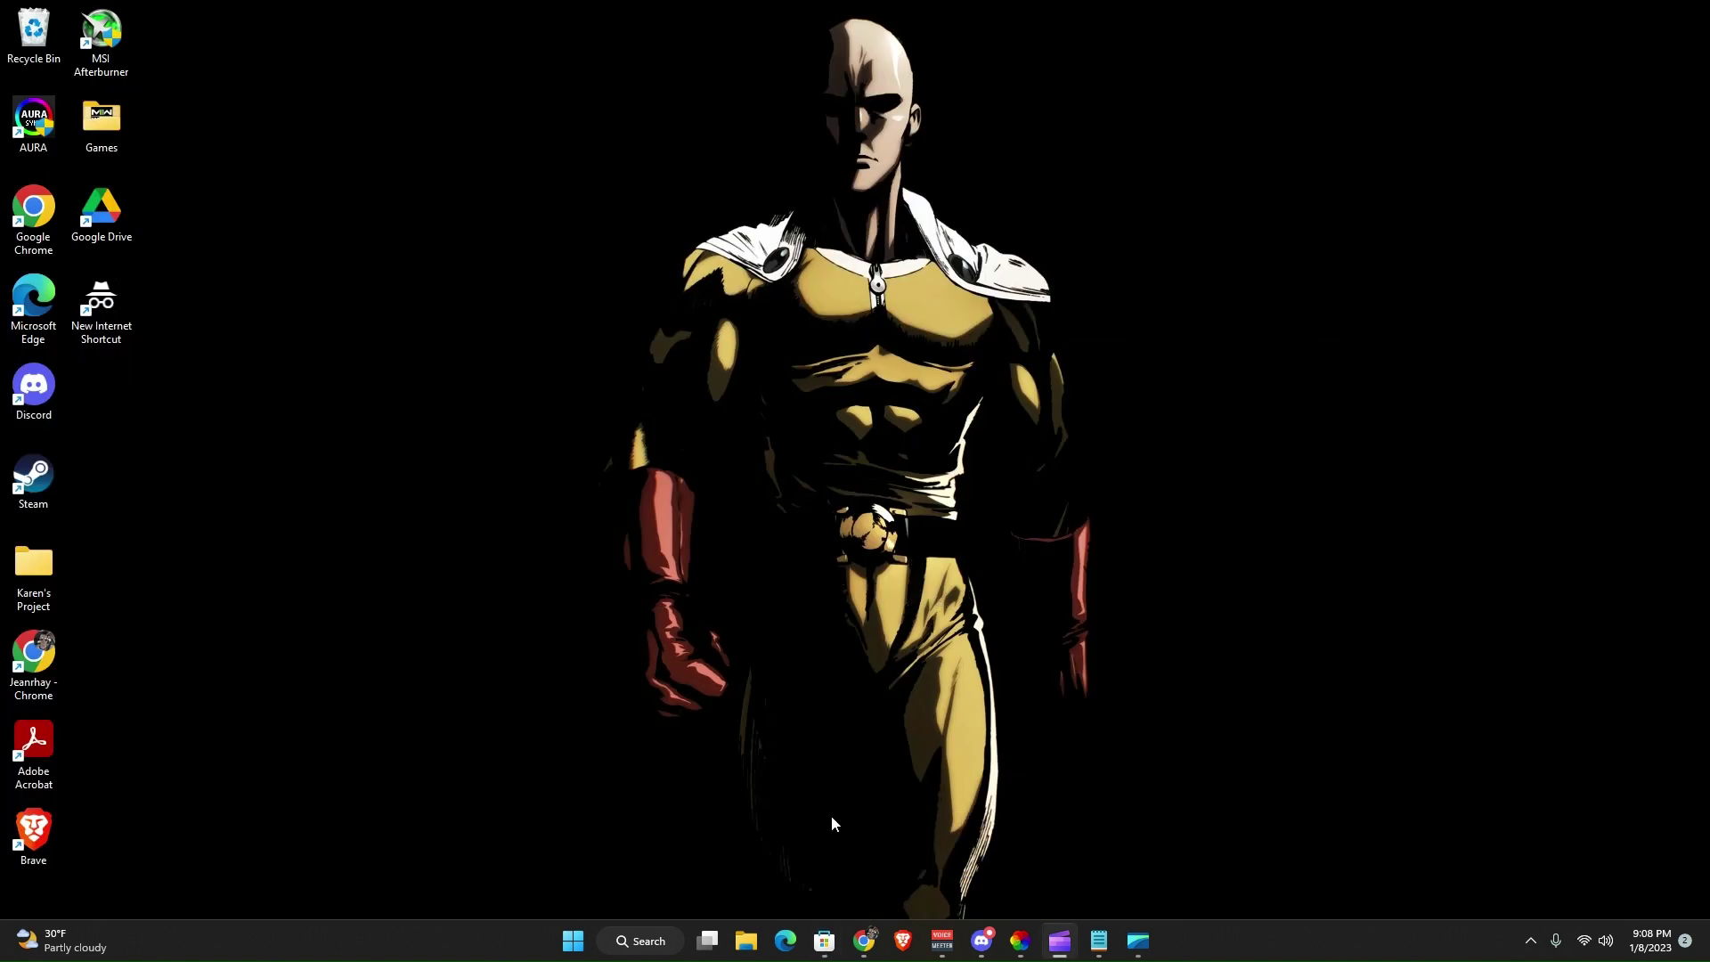
# Step: Apply Eternal Light as the live wallpaper in Lively, then minimize the Lively window
pyautogui.click(1026, 951)
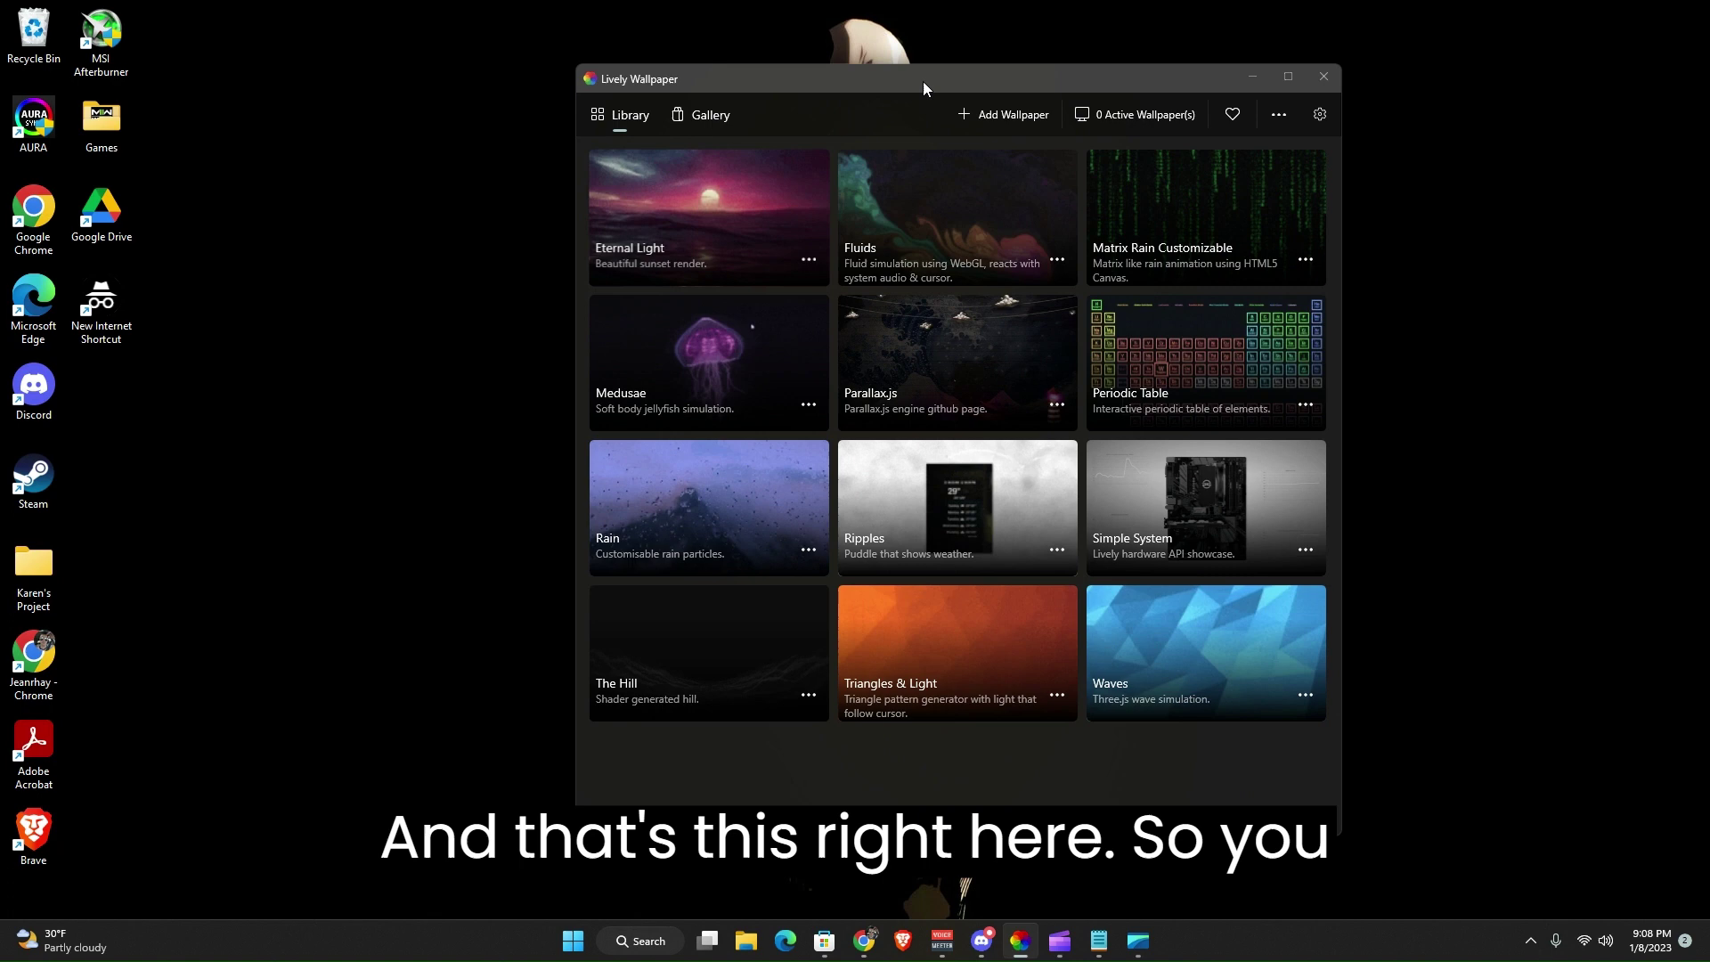
pyautogui.moveTo(923, 82); pyautogui.dragTo(592, 95)
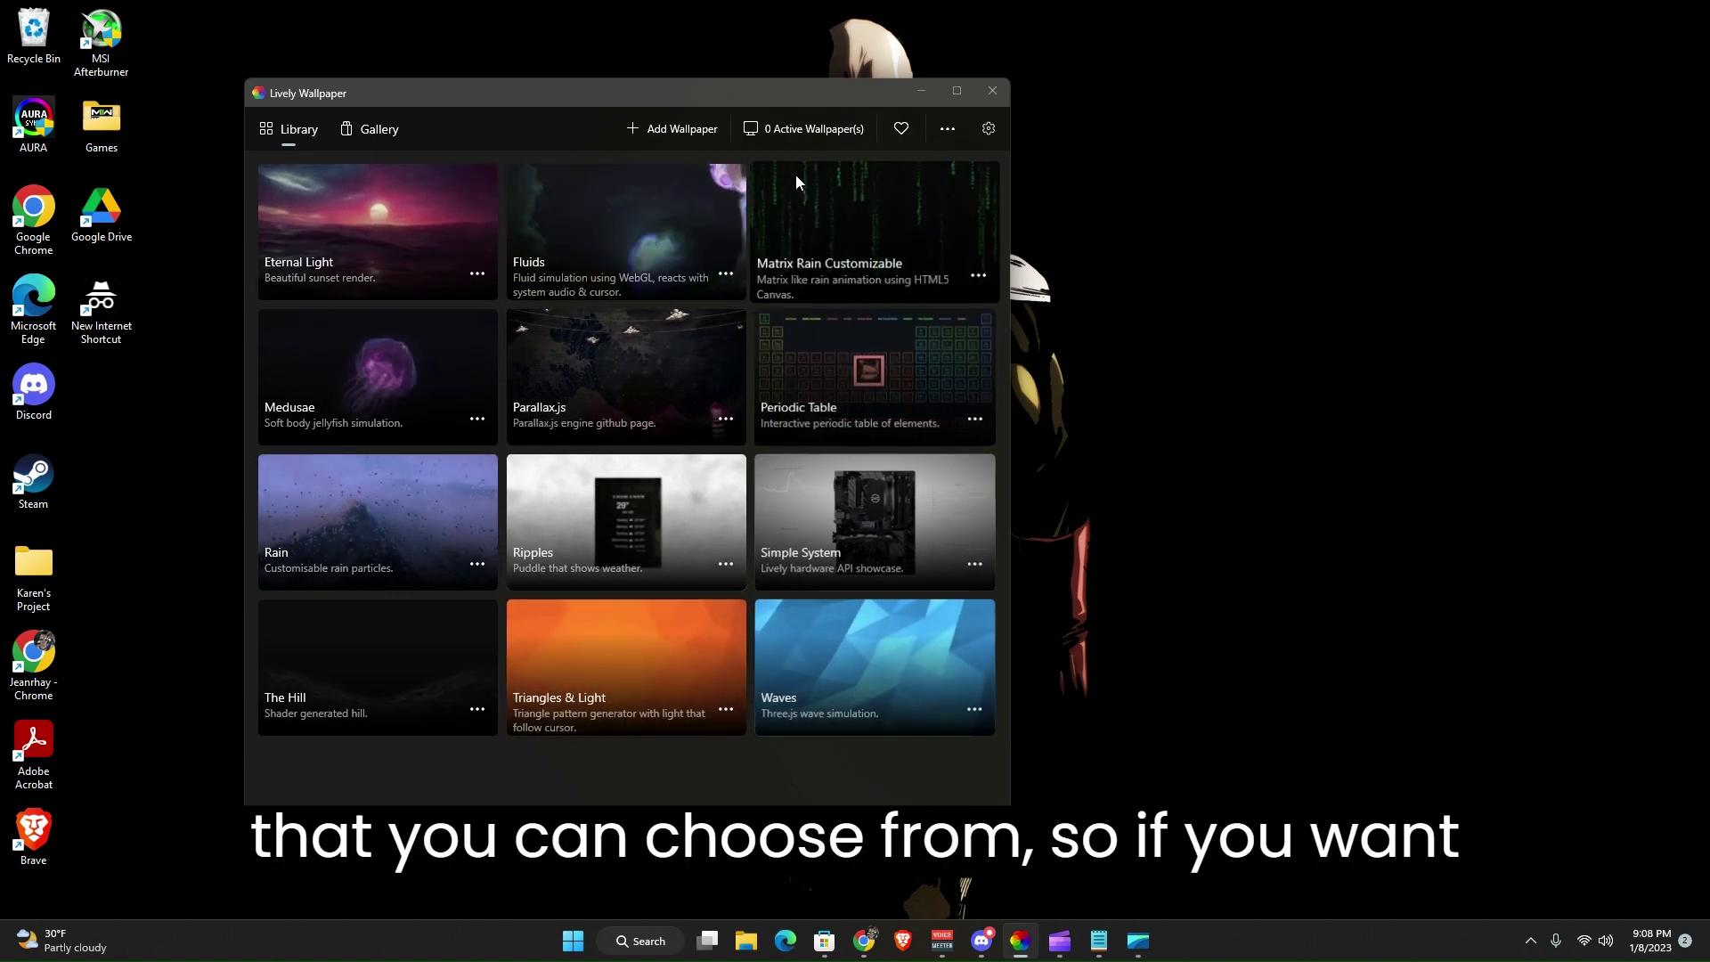
pyautogui.moveTo(762, 89)
pyautogui.mouseDown()
pyautogui.moveTo(782, 86)
pyautogui.moveTo(732, 80)
pyautogui.mouseUp()
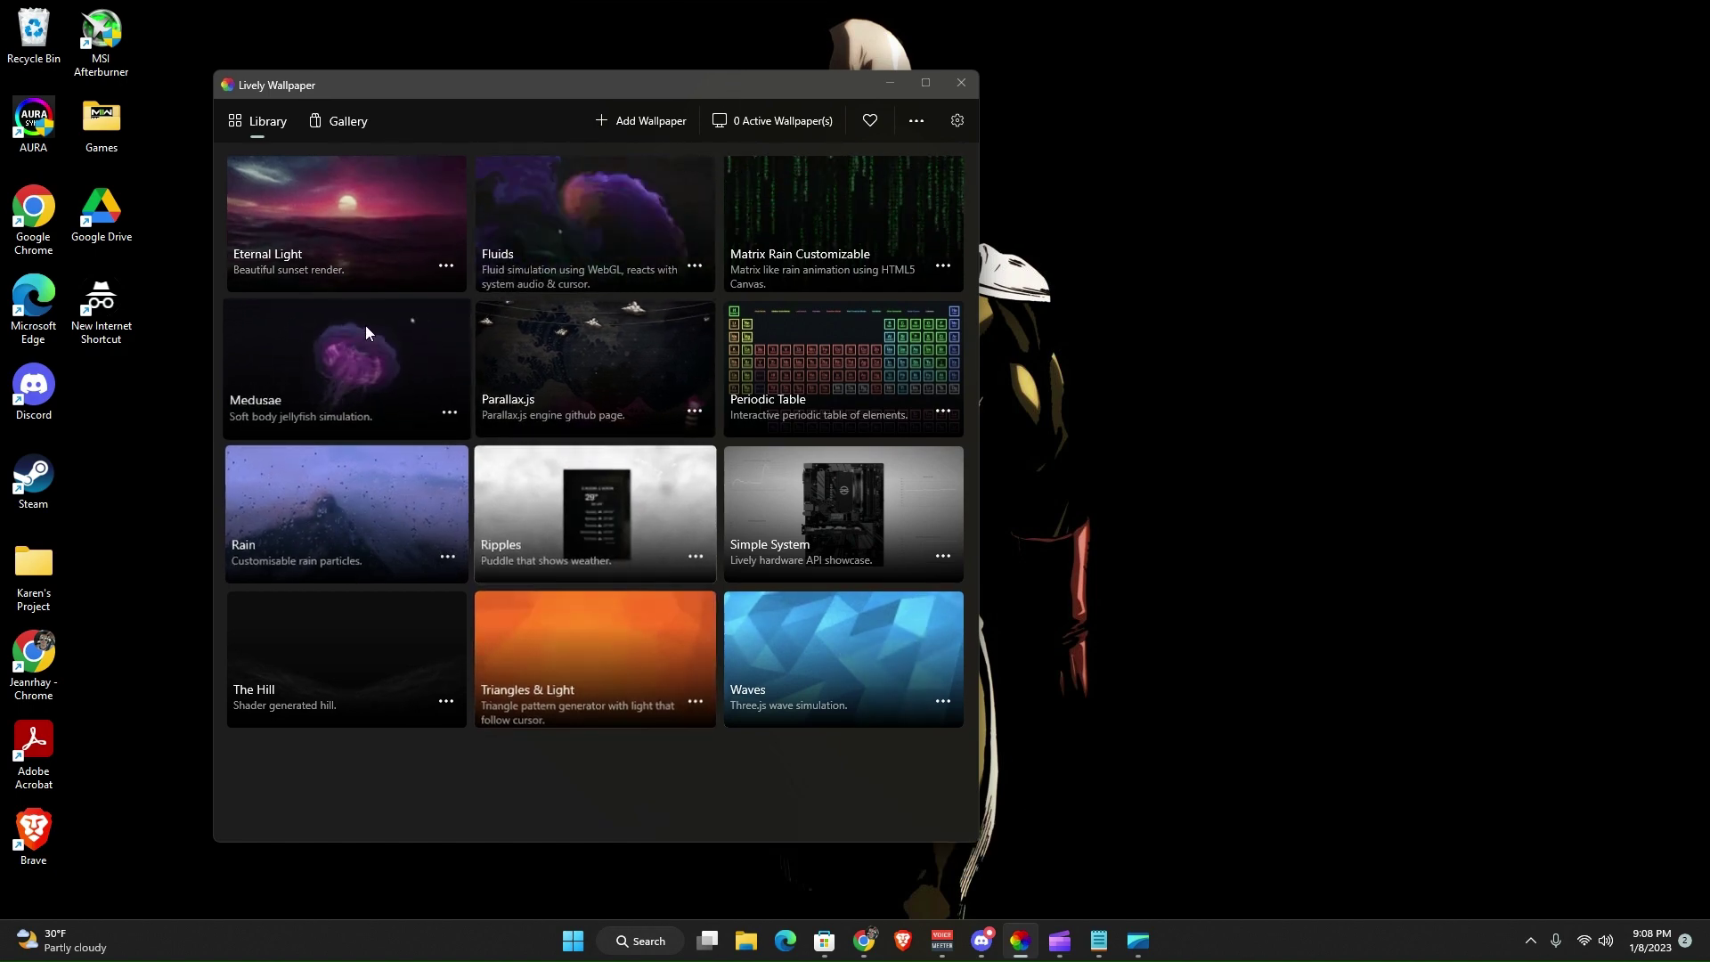
pyautogui.click(331, 233)
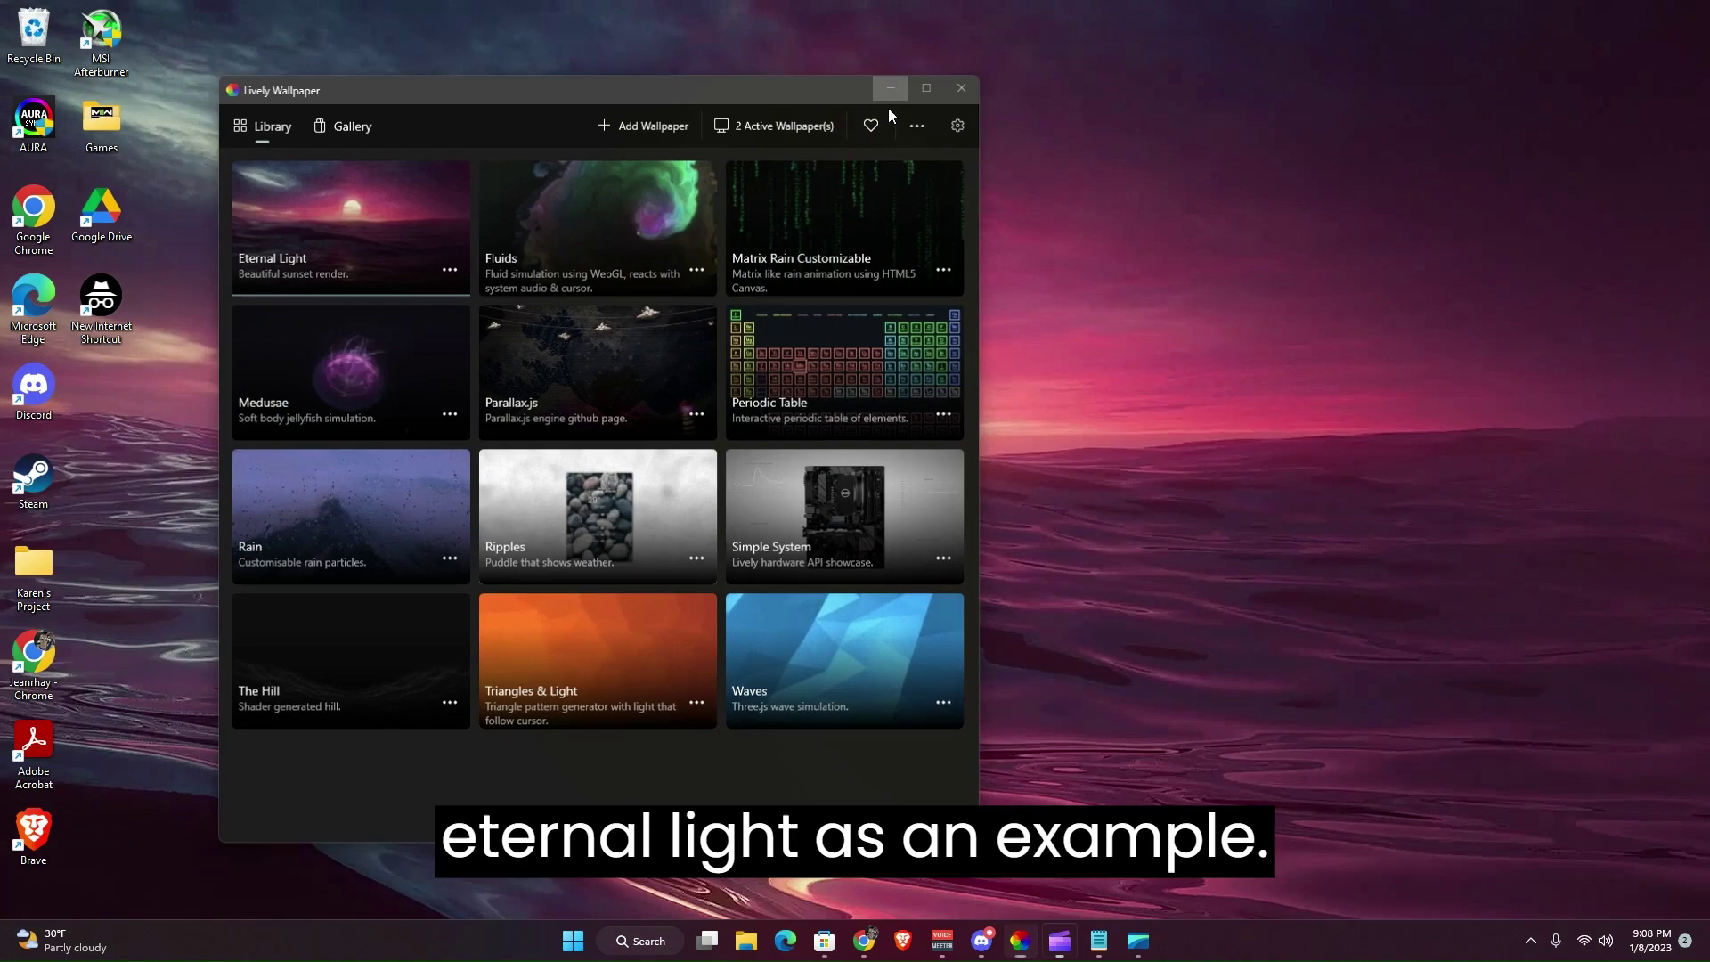
pyautogui.click(889, 82)
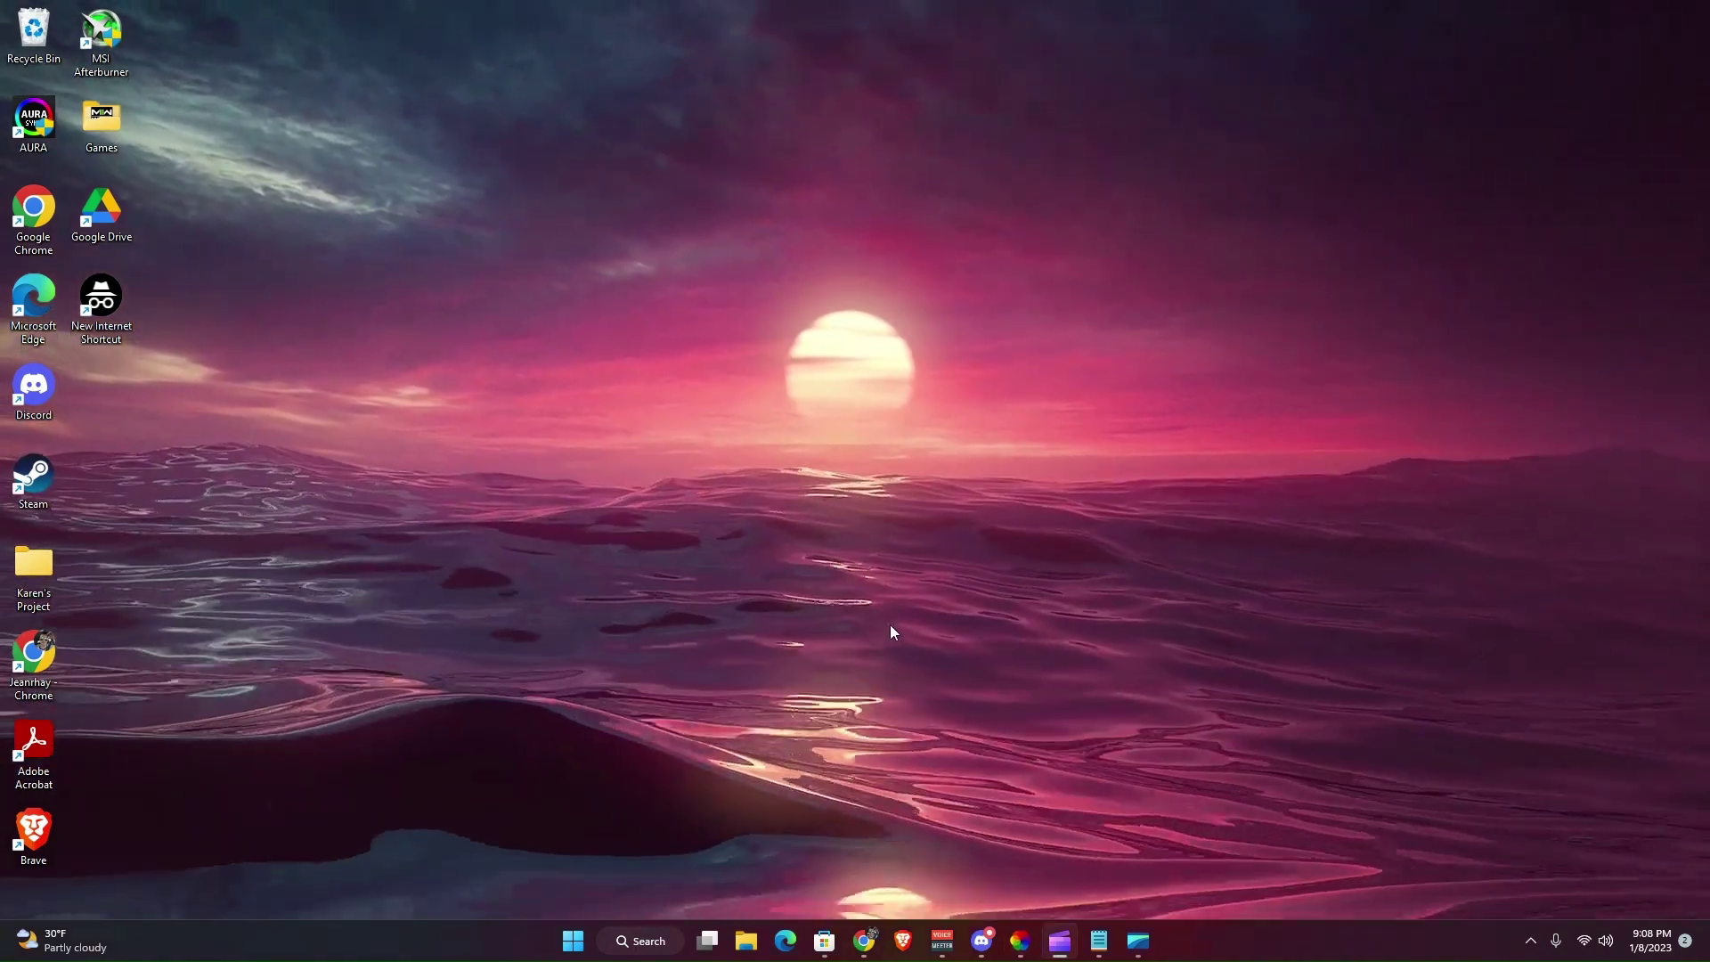
# Step: Review Lively's Add Wallpaper options without adding anything, then return to Chrome's Pexels results
pyautogui.click(1021, 939)
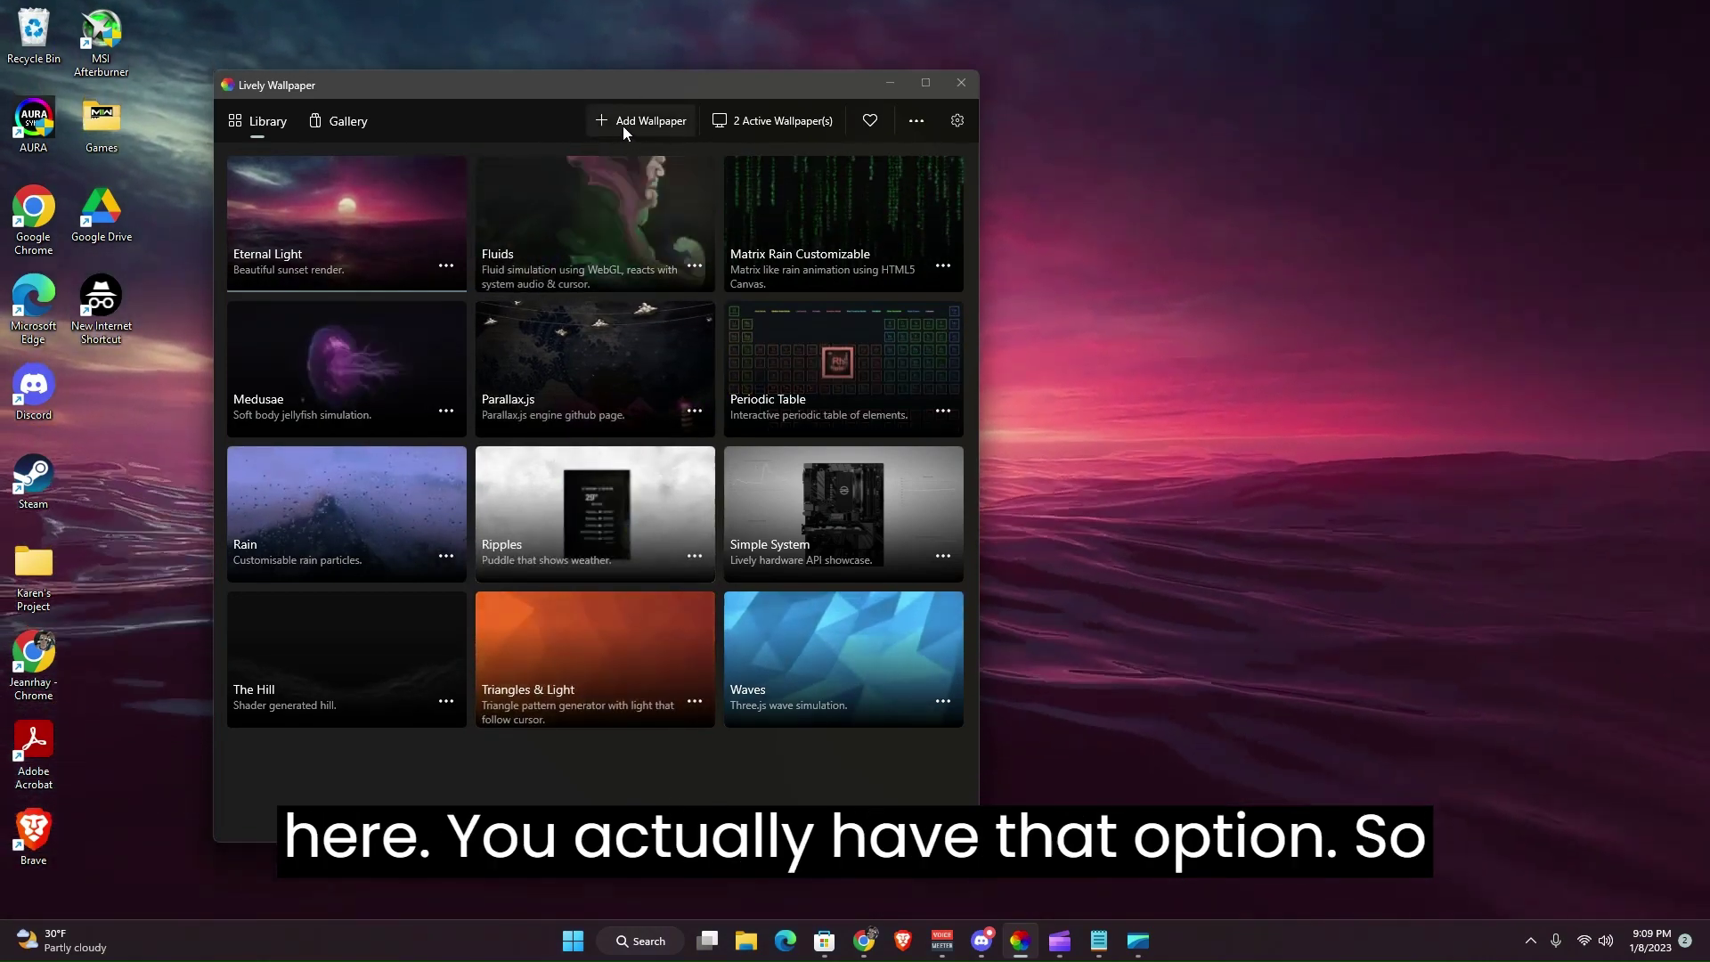
pyautogui.click(622, 125)
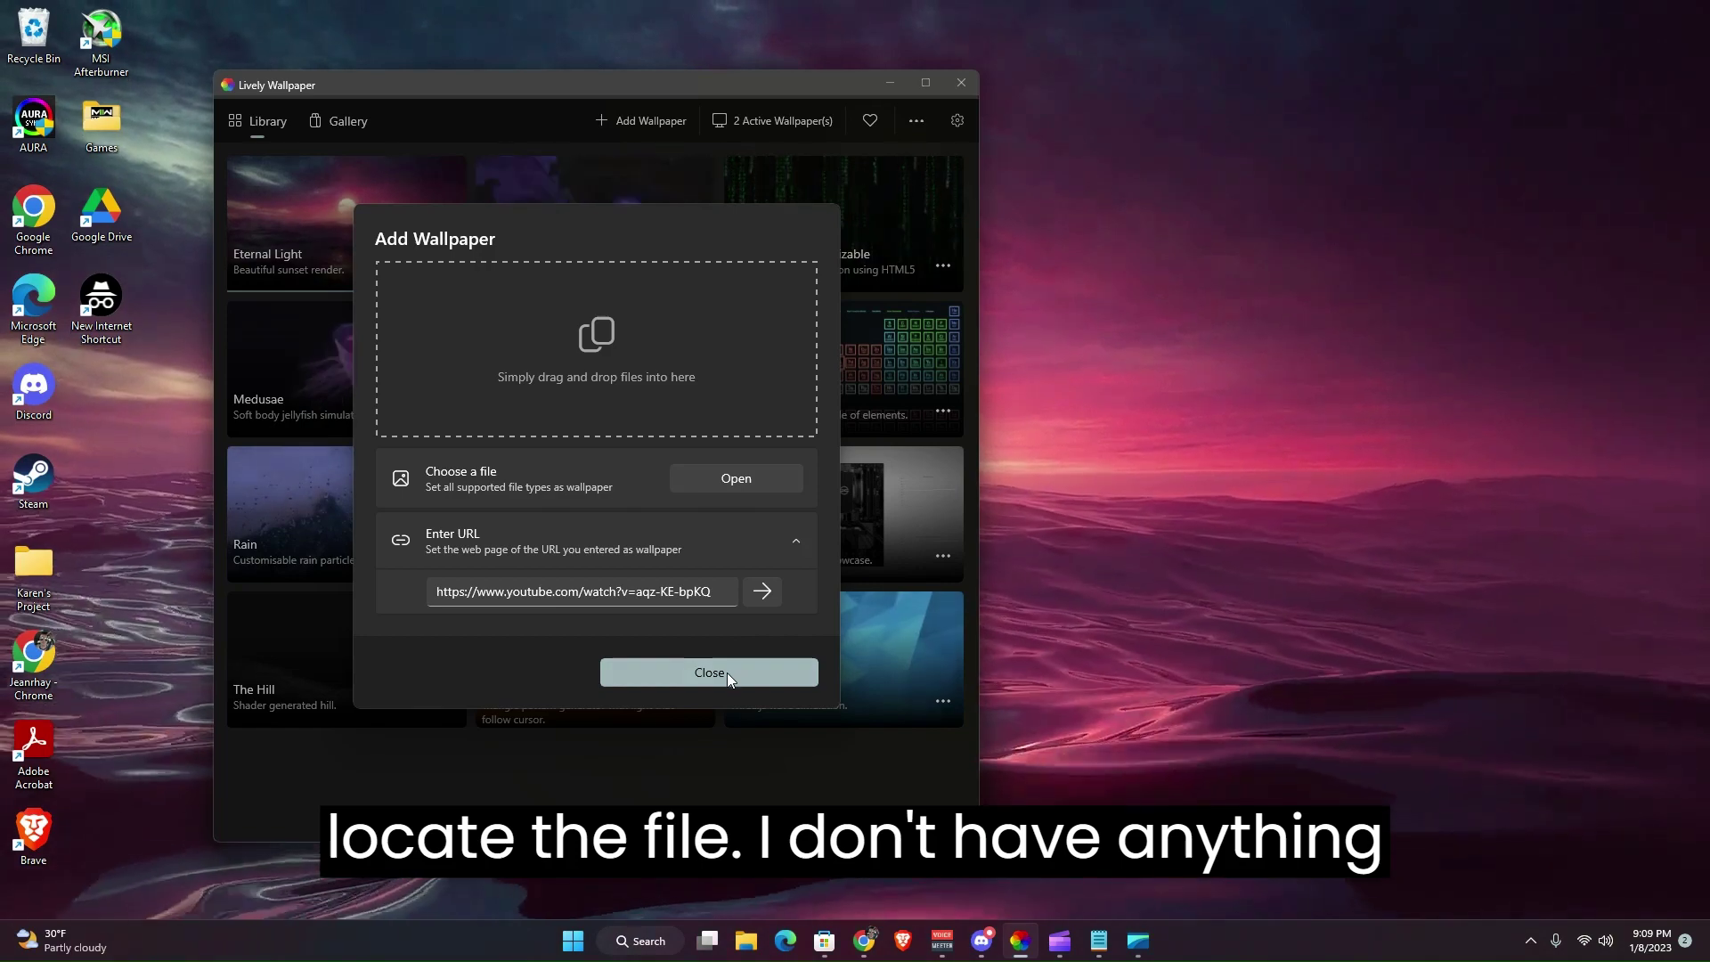
pyautogui.click(727, 672)
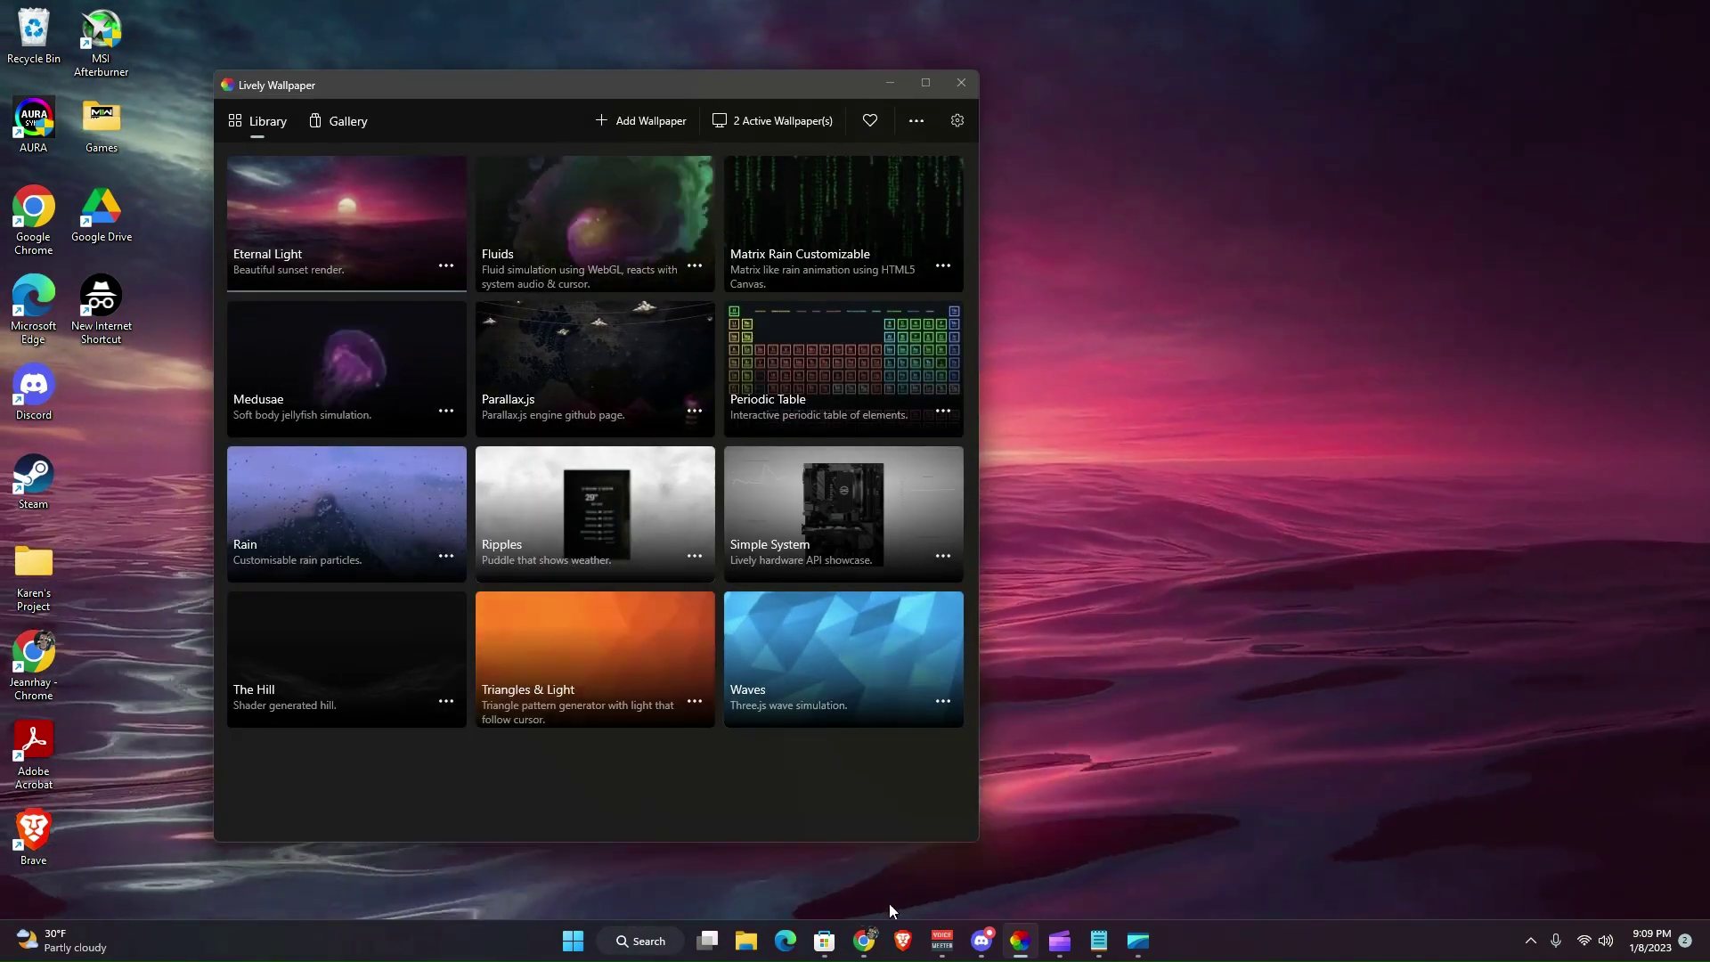
pyautogui.click(872, 954)
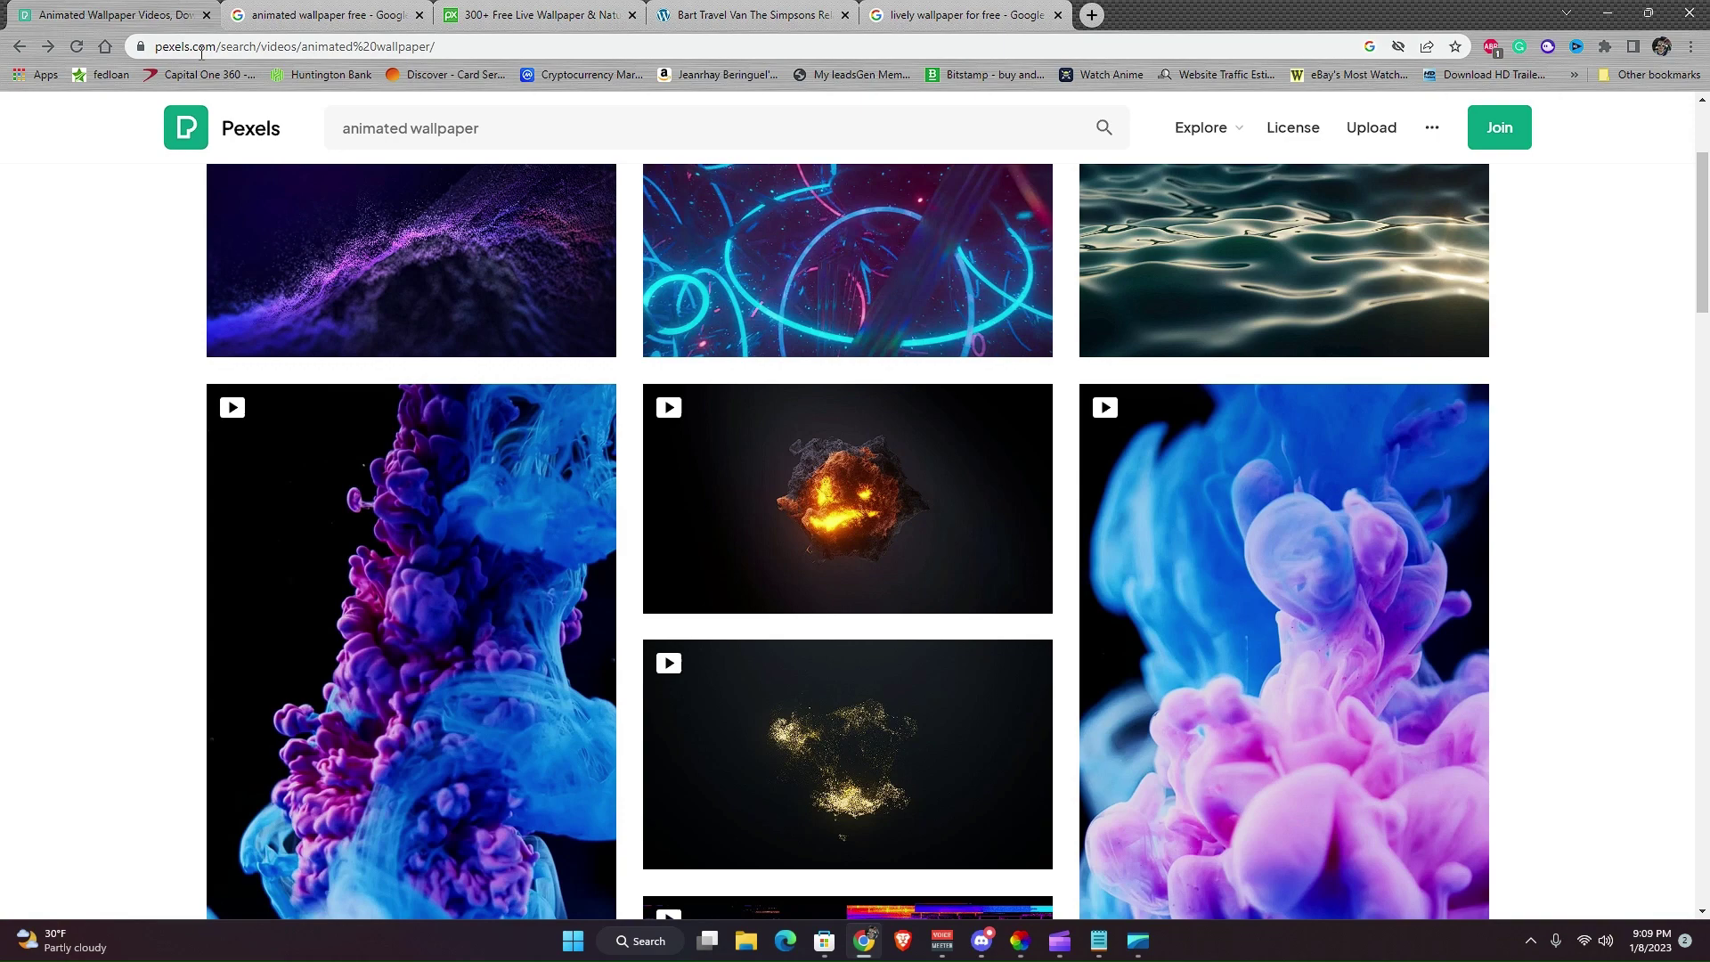
# Step: Scroll through the Google results for free animated wallpapers
pyautogui.click(355, 19)
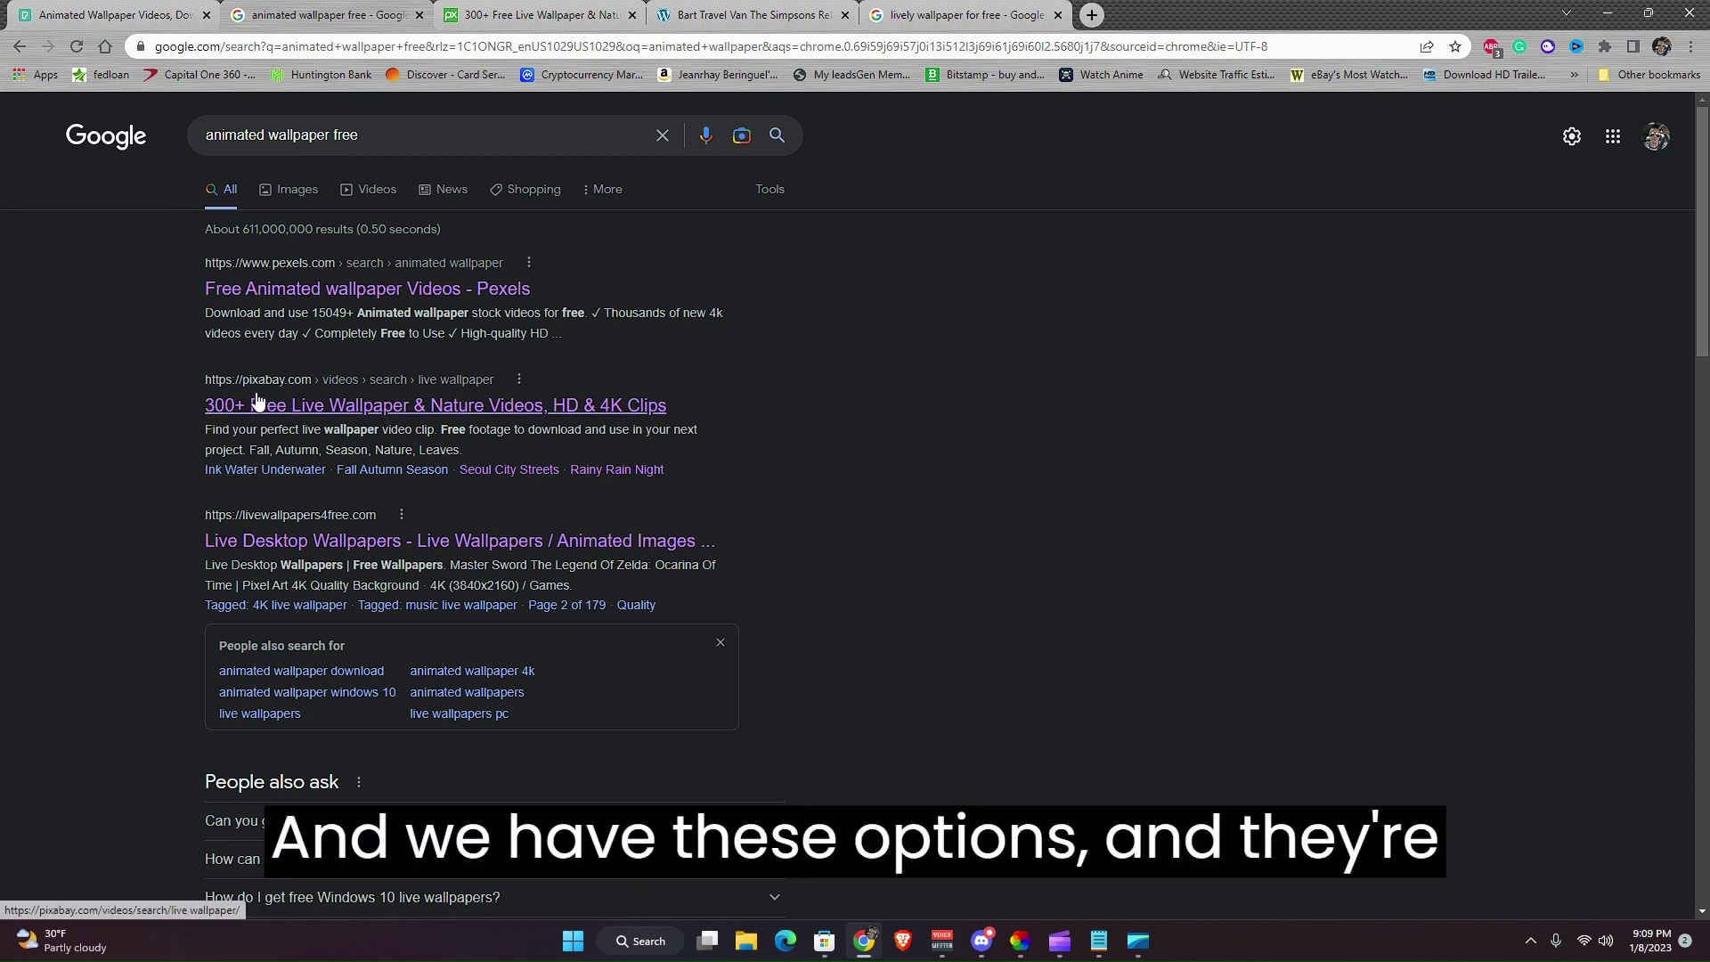
pyautogui.scroll(-1, 183, 499)
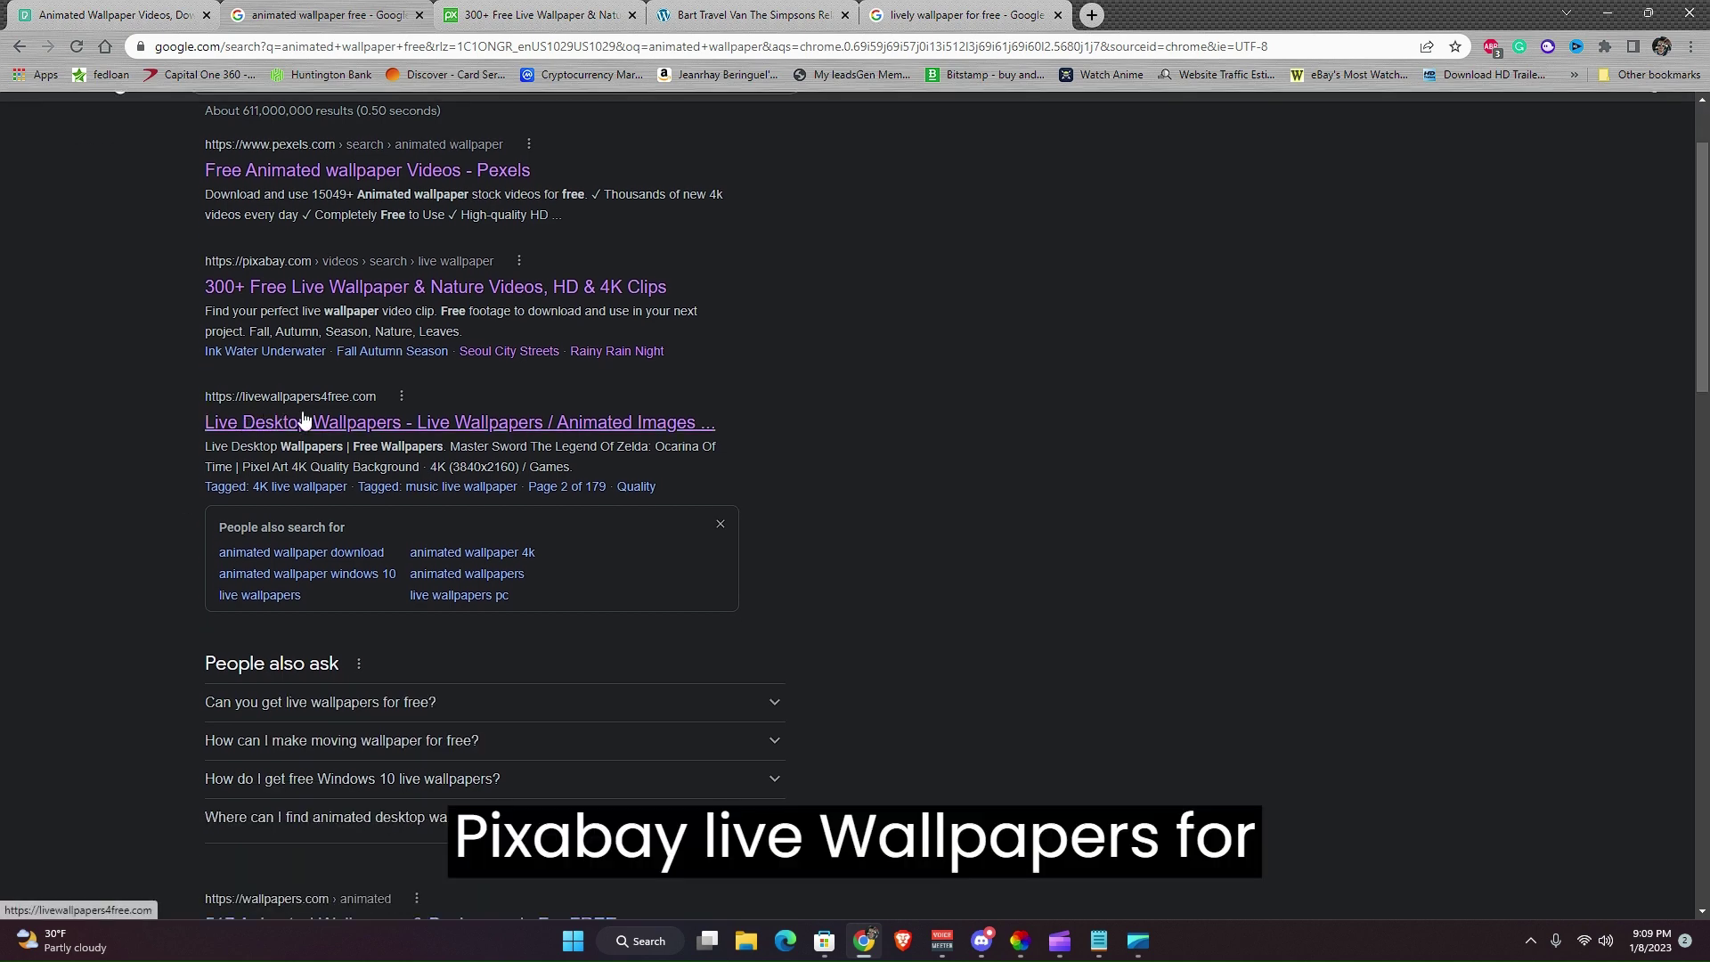
pyautogui.scroll(-6, 305, 422)
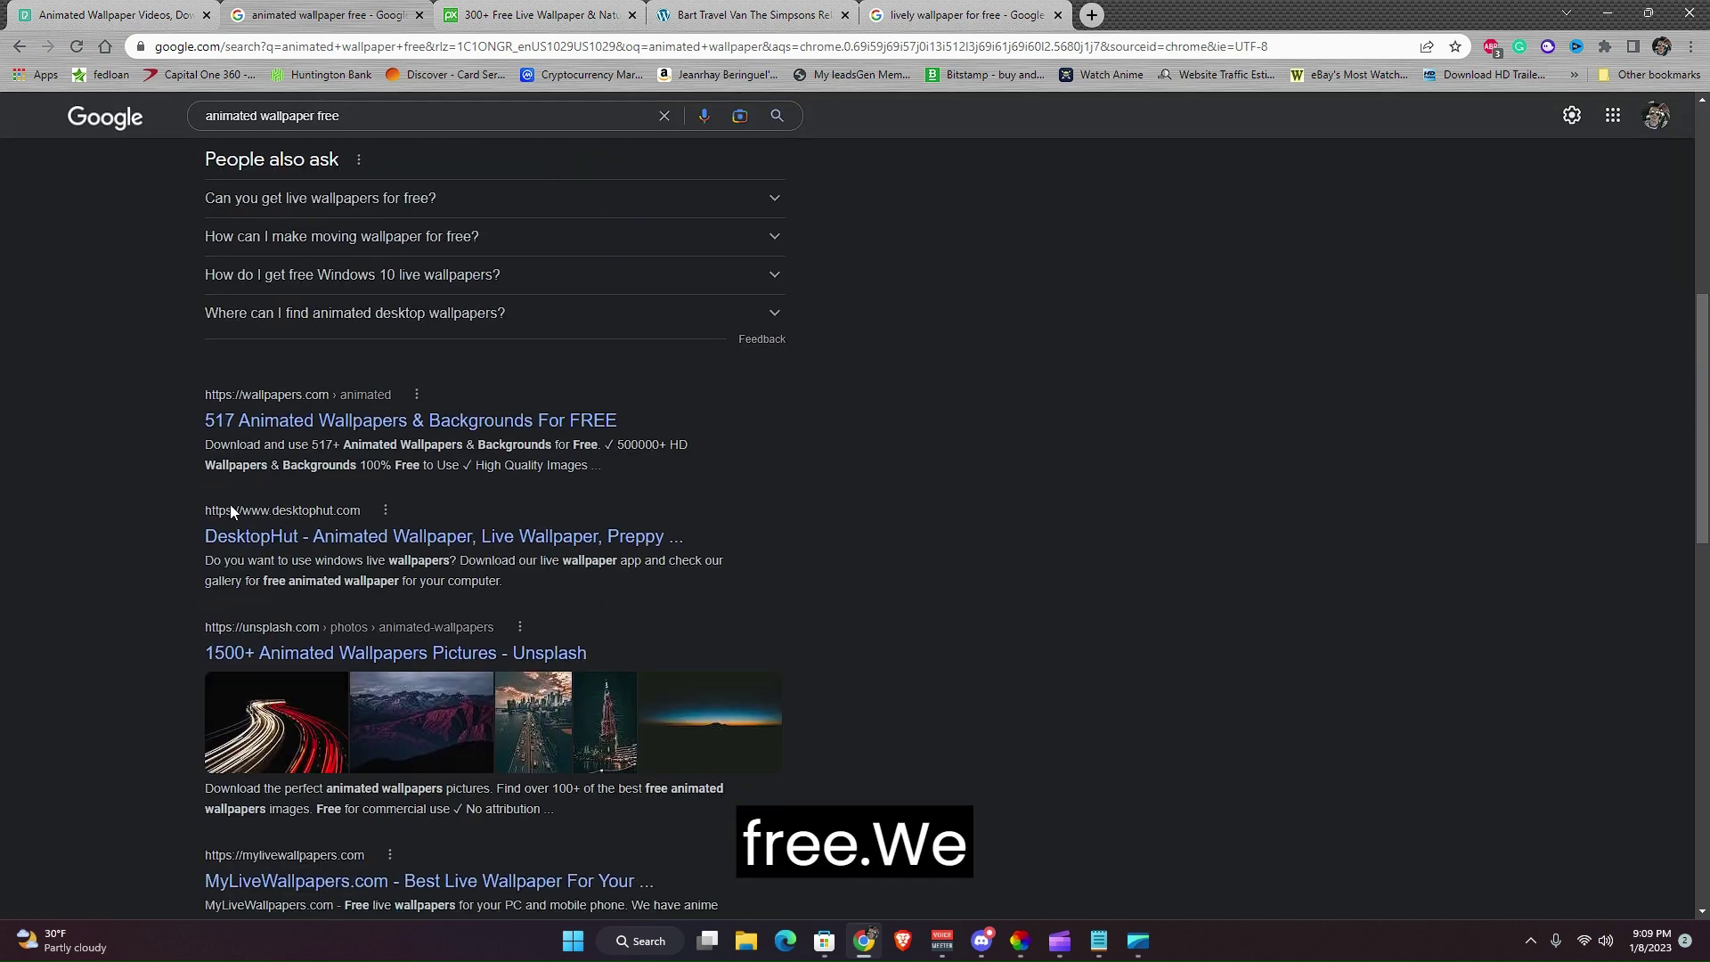
pyautogui.scroll(1, 190, 472)
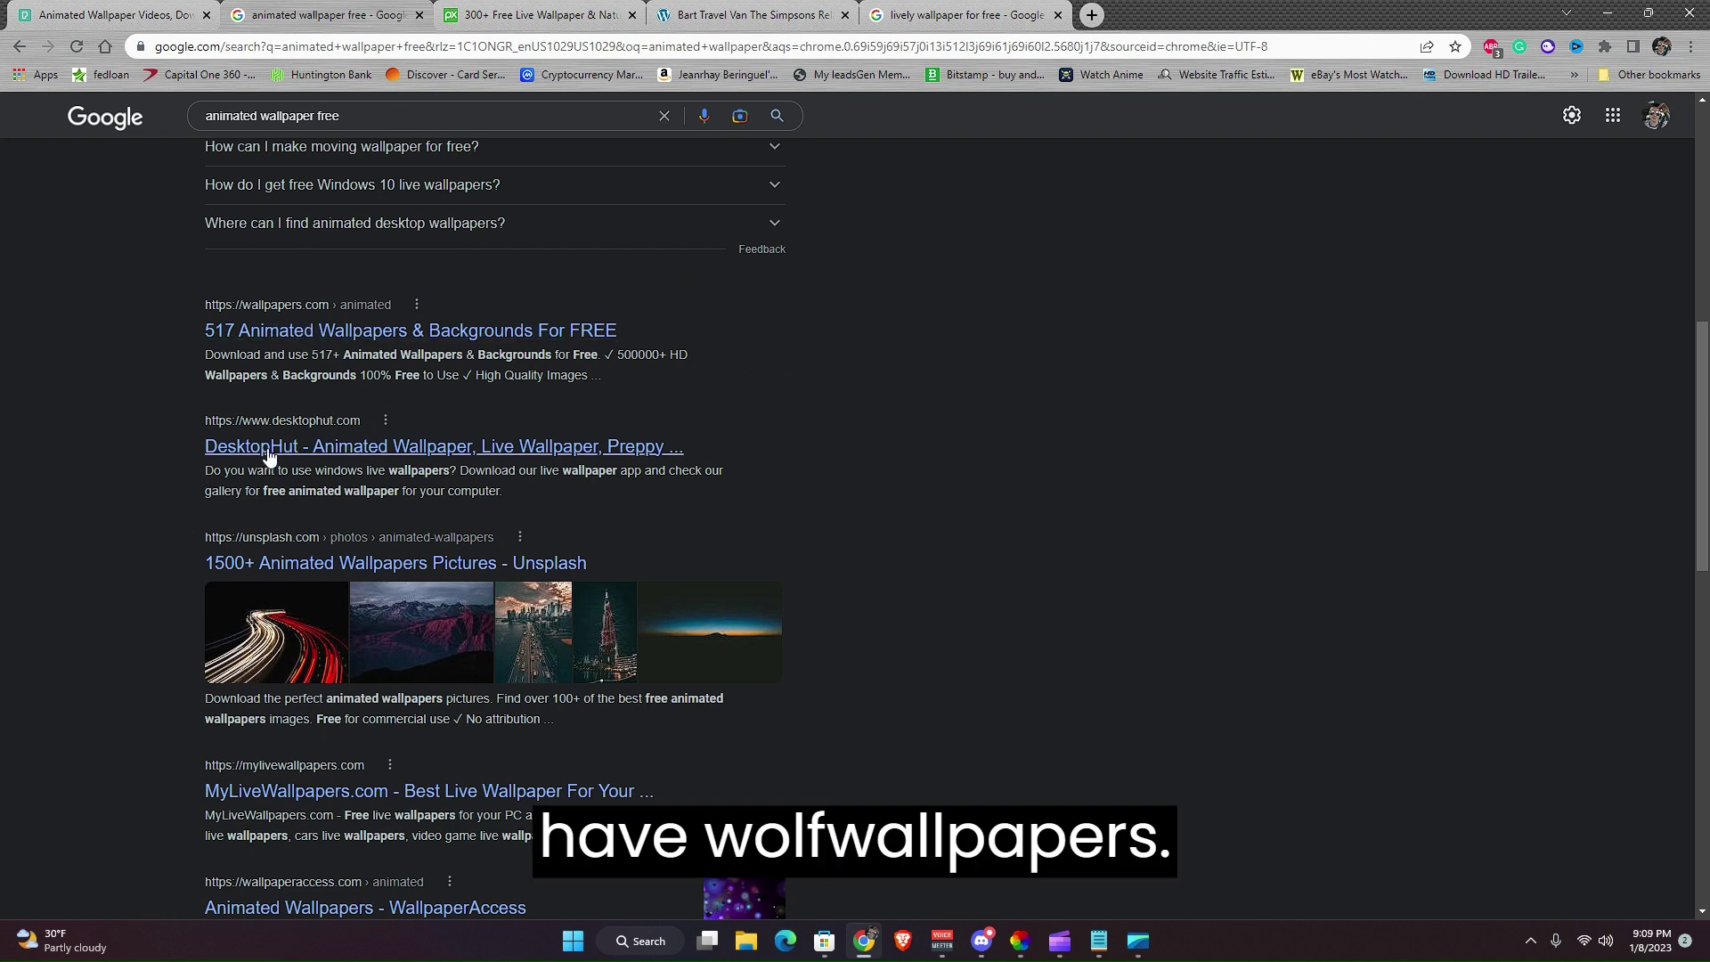
pyautogui.scroll(-4, 146, 522)
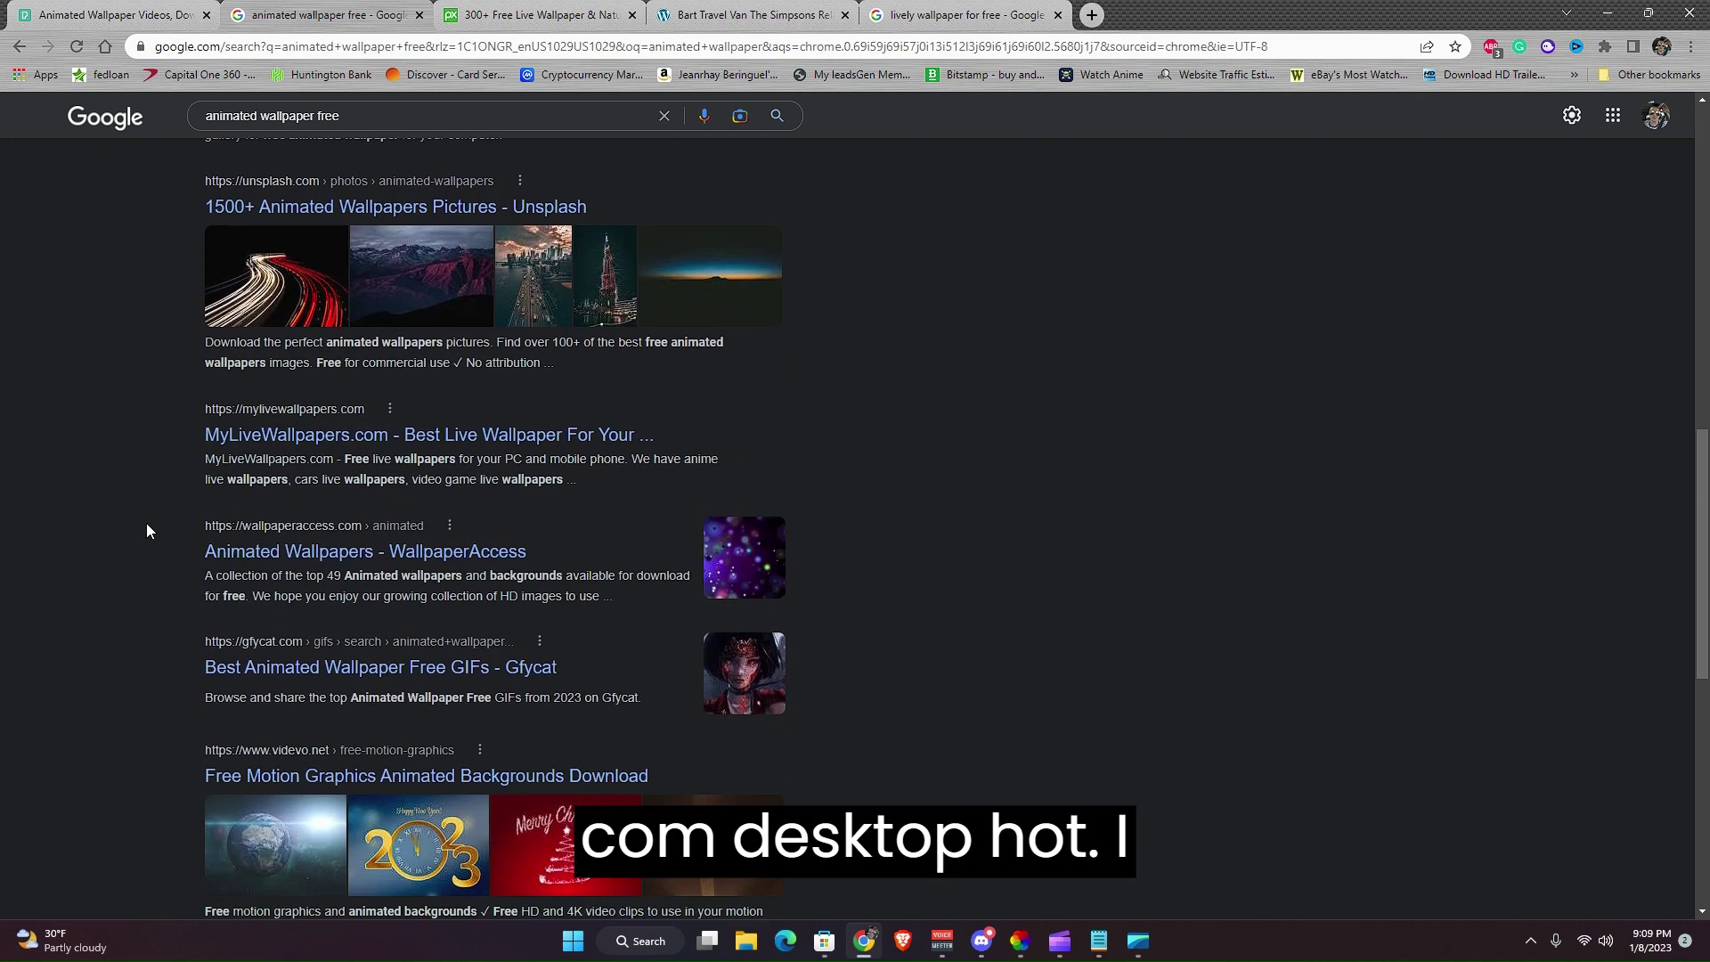
pyautogui.scroll(-1, 176, 614)
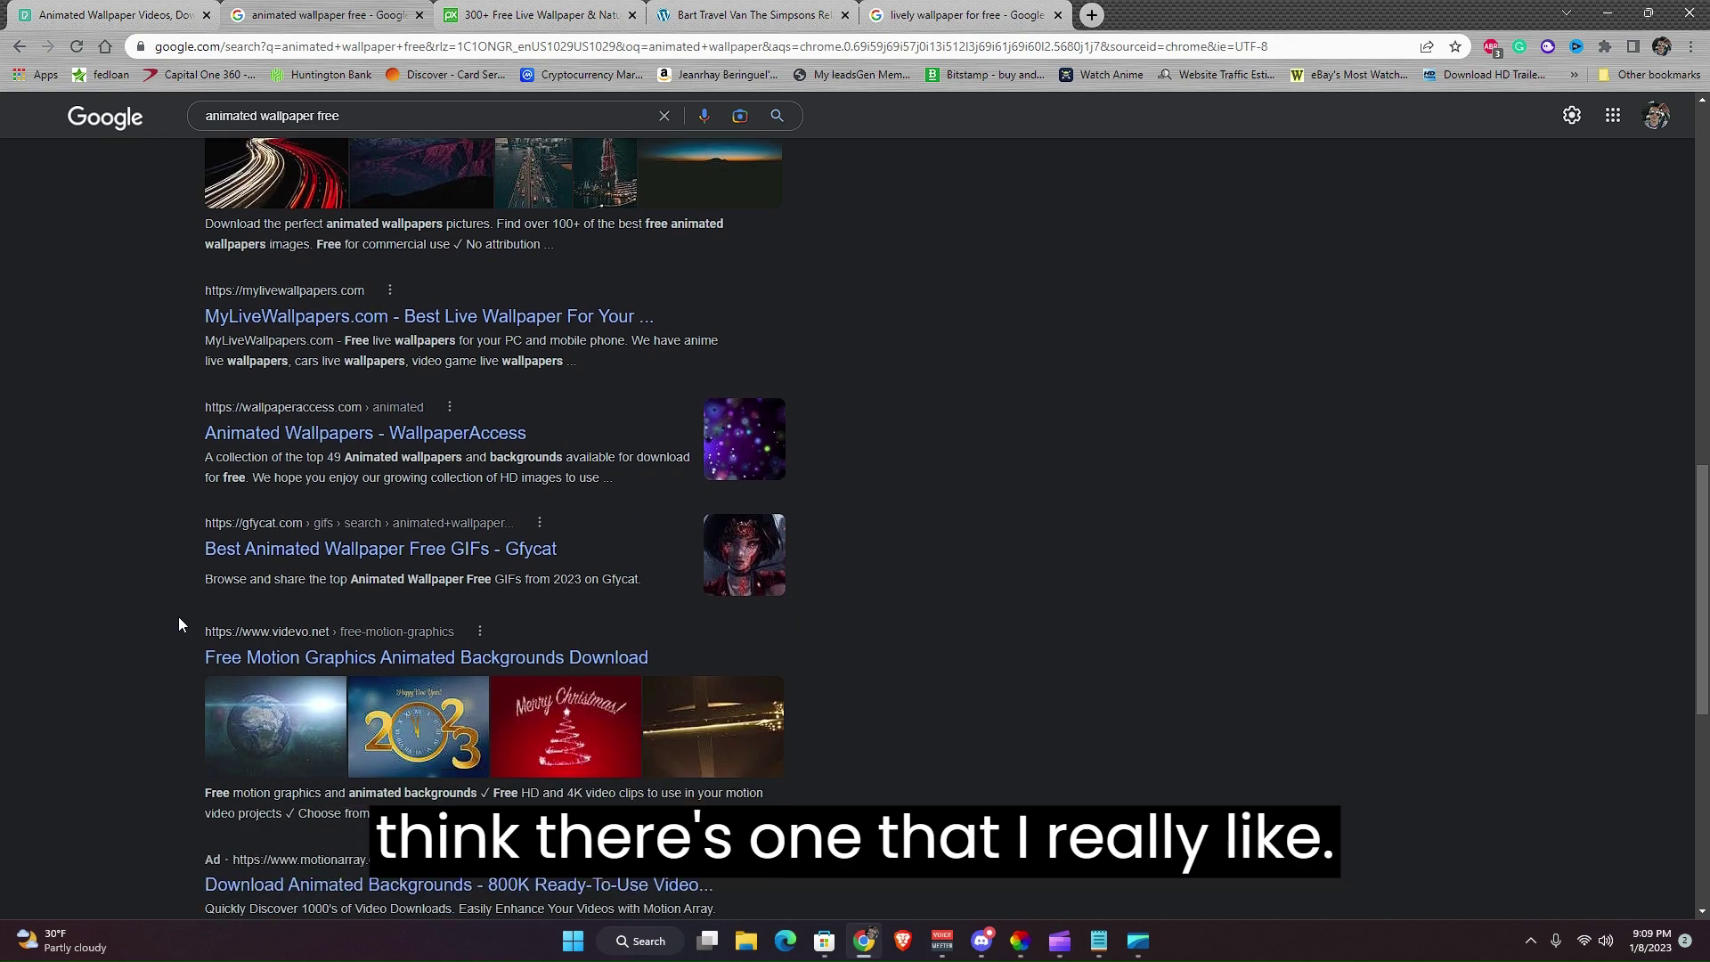
pyautogui.scroll(-7, 179, 624)
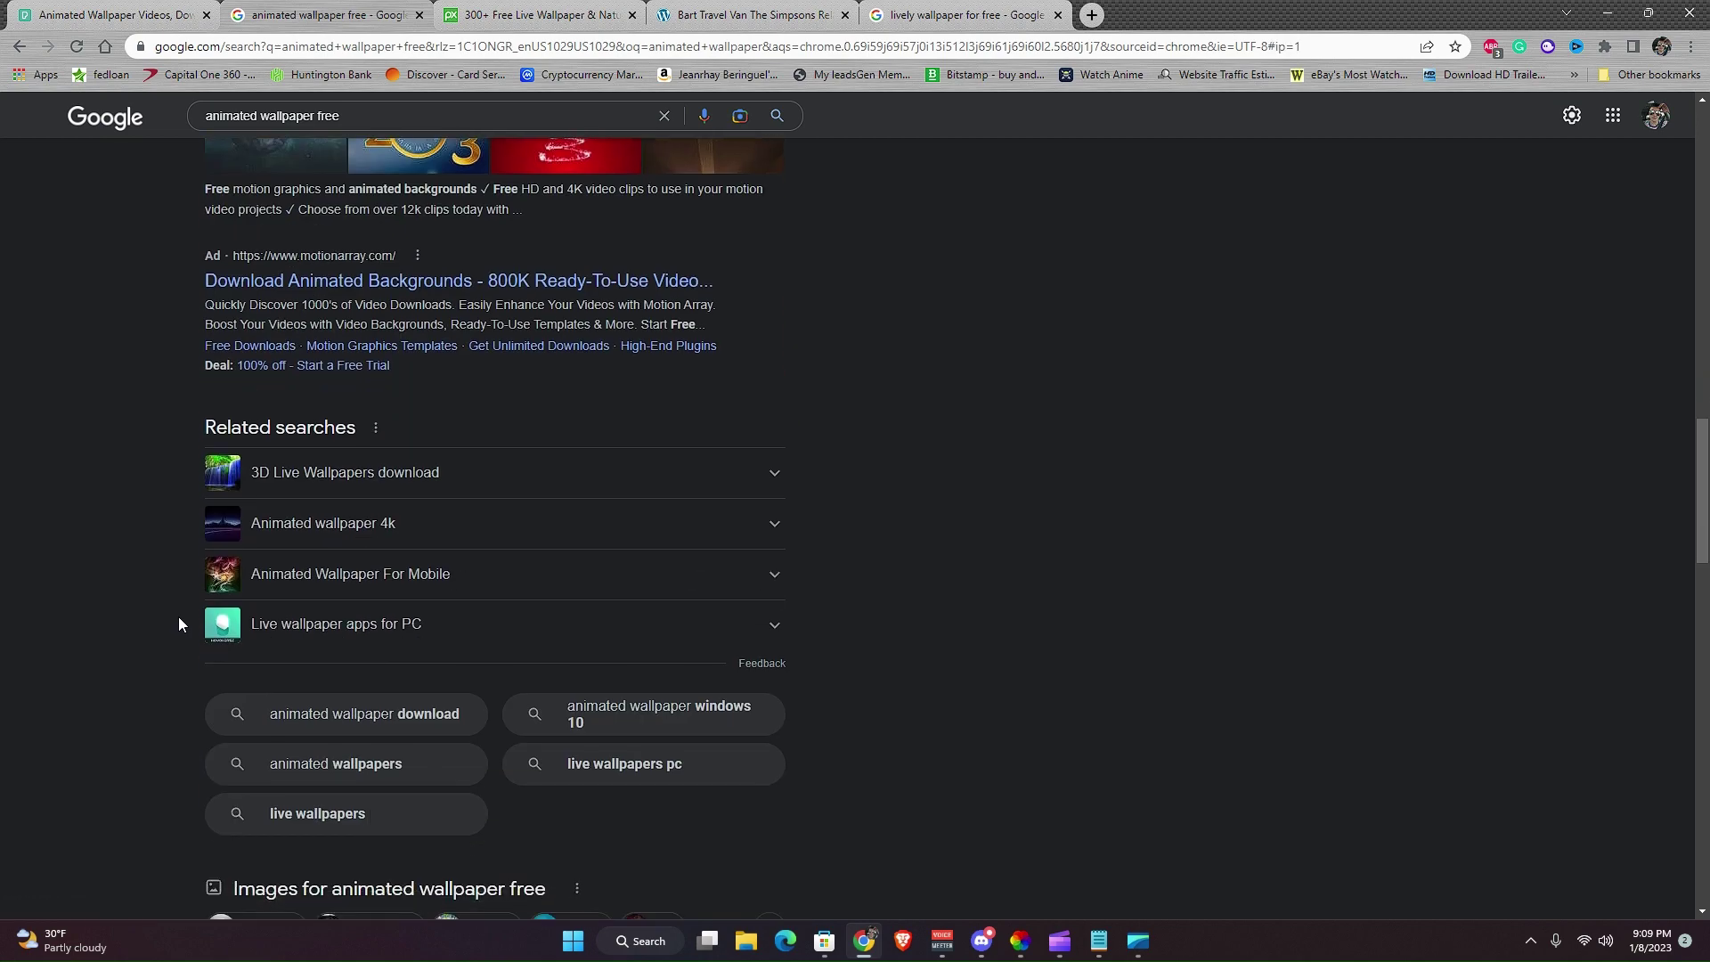
pyautogui.scroll(-5, 178, 624)
pyautogui.scroll(7, 178, 623)
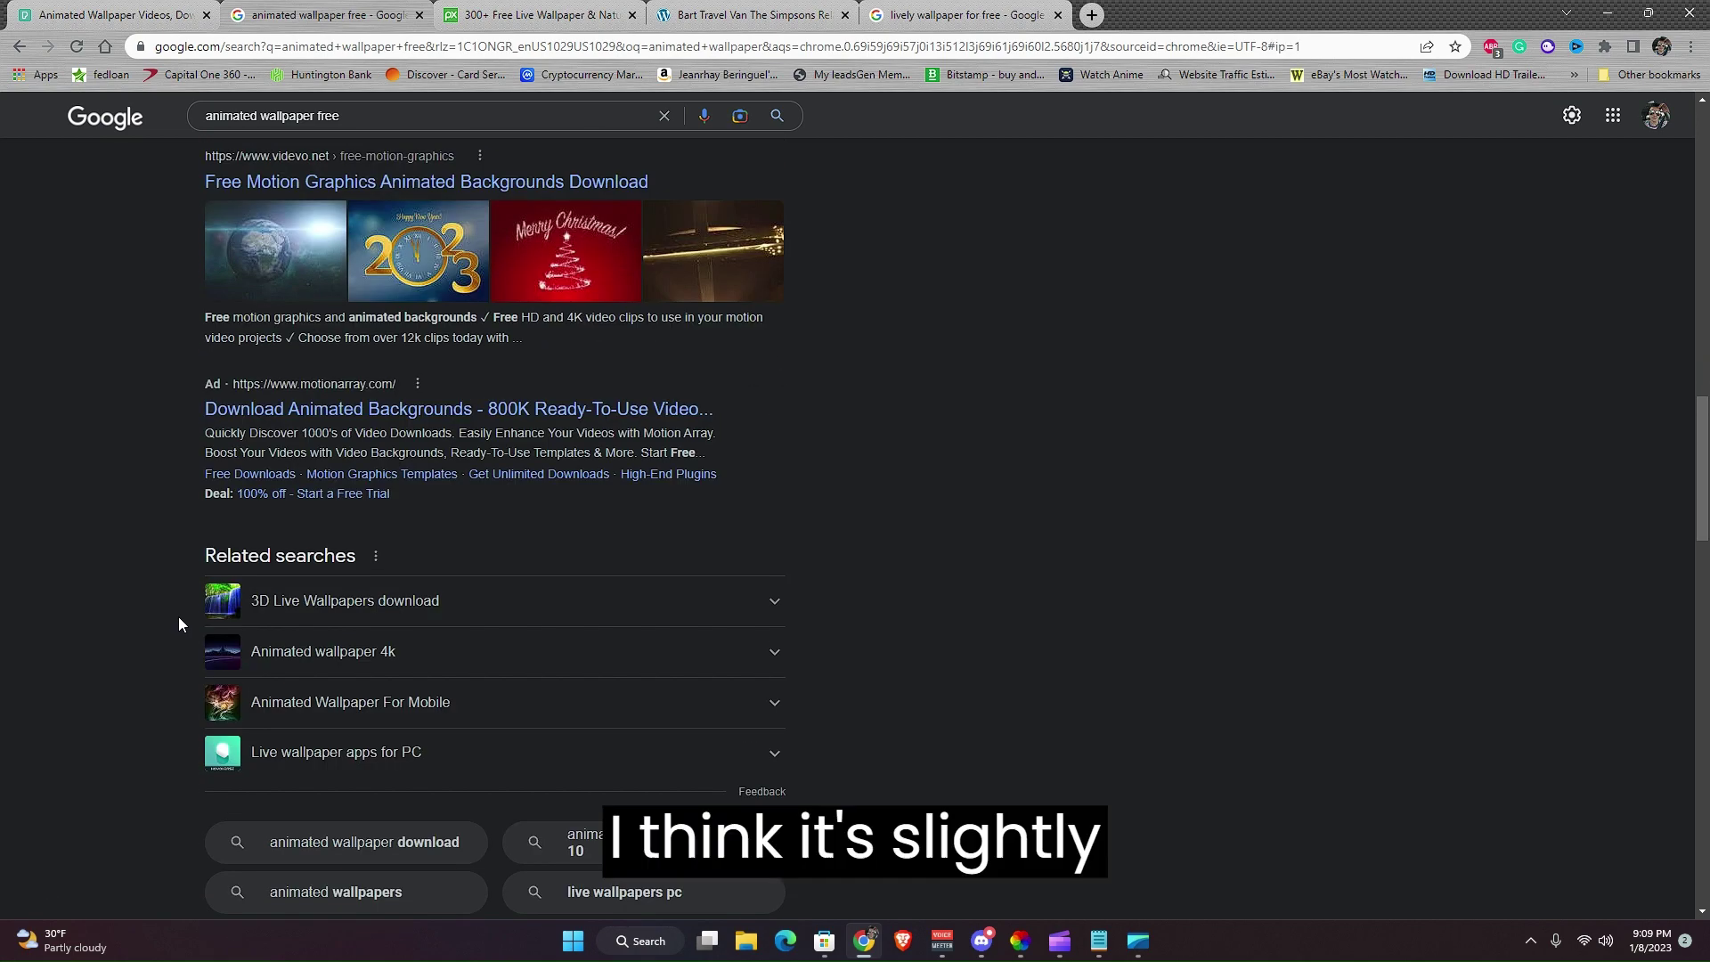
pyautogui.scroll(5, 179, 619)
pyautogui.scroll(13, 178, 623)
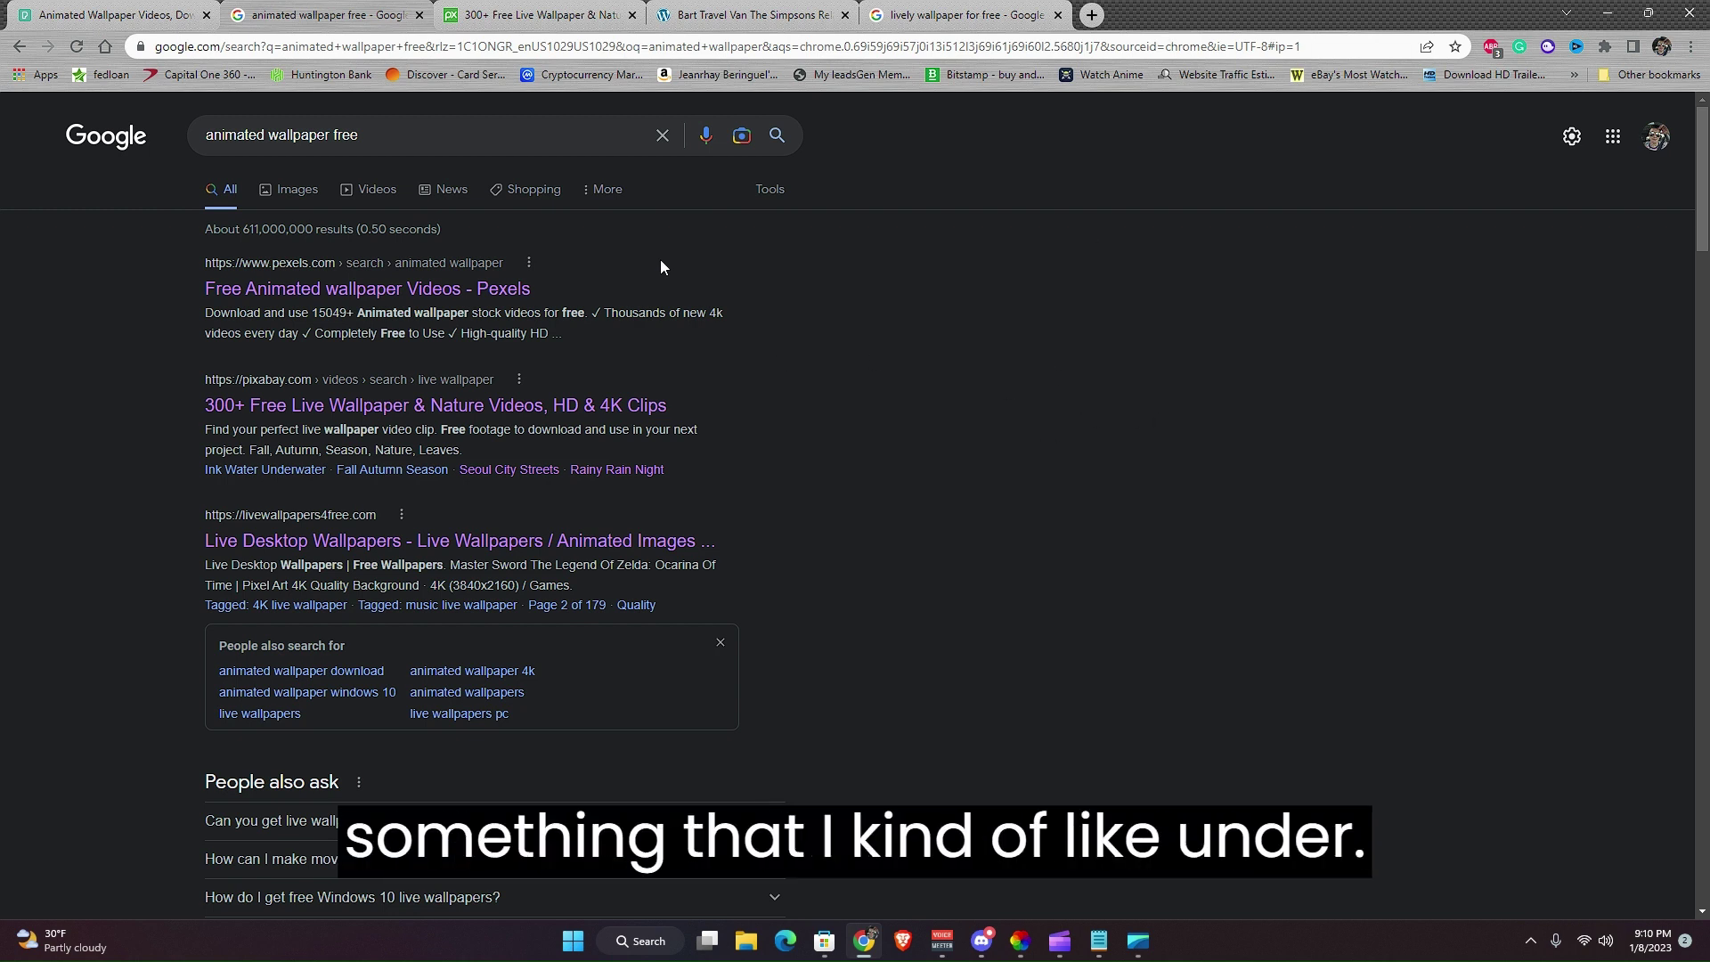
# Step: Compare the Pexels results with the Pixabay live wallpaper results
pyautogui.click(114, 16)
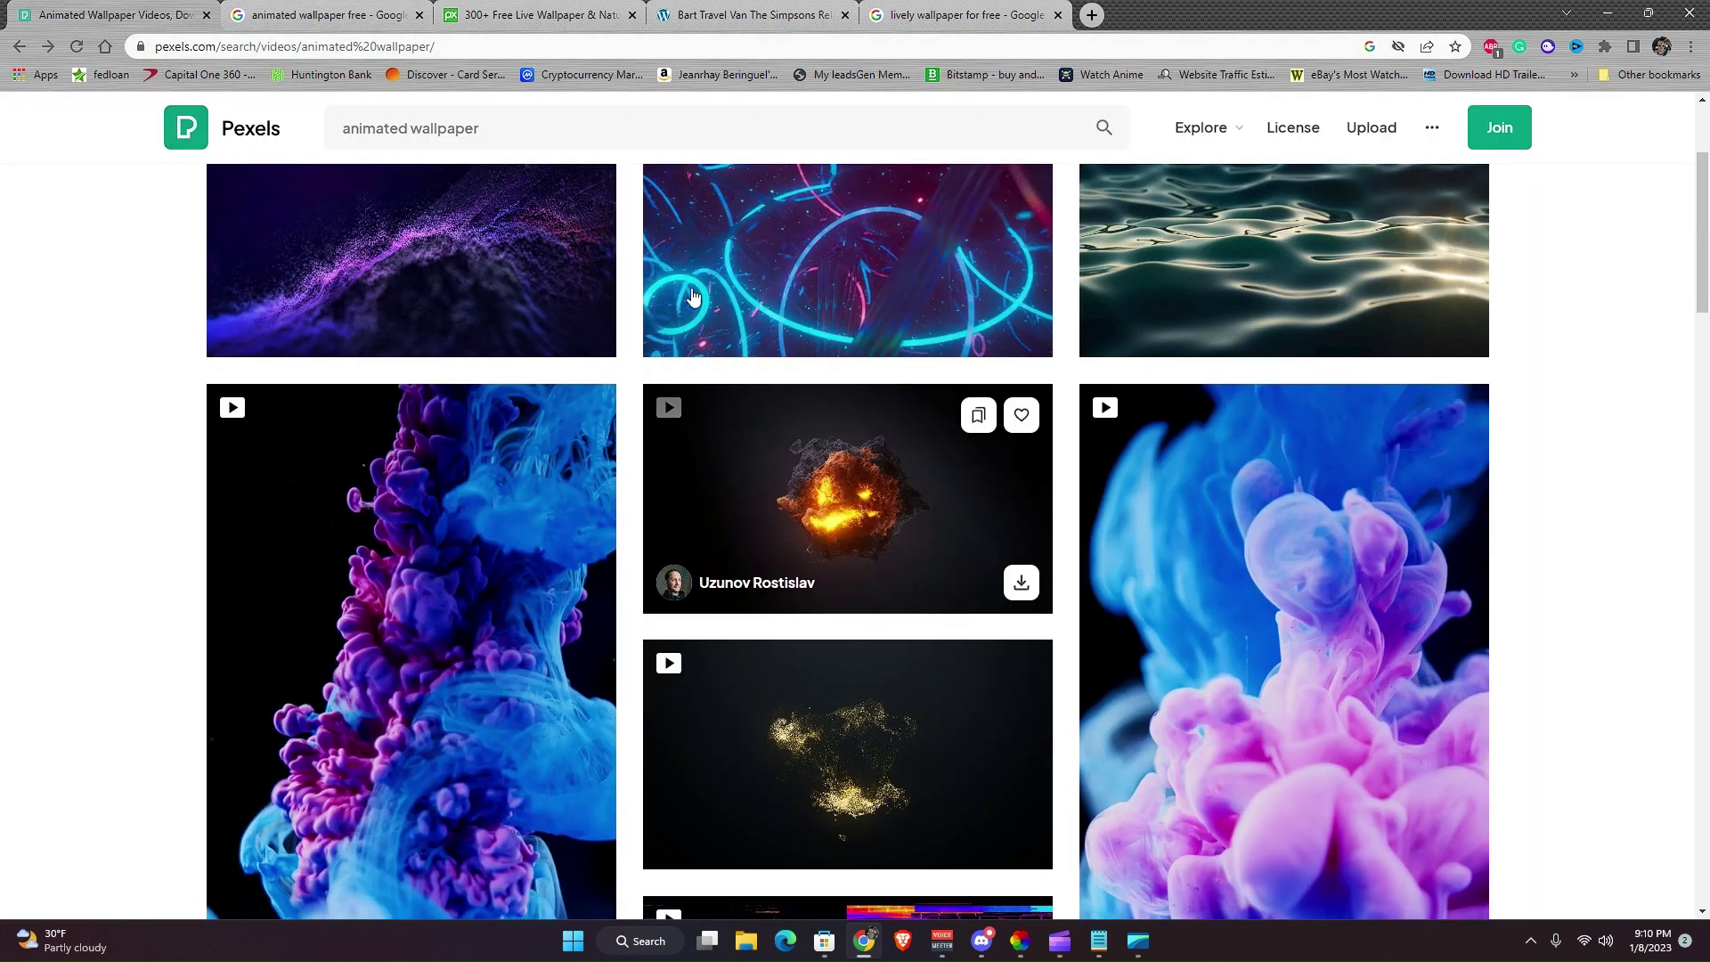
pyautogui.click(549, 19)
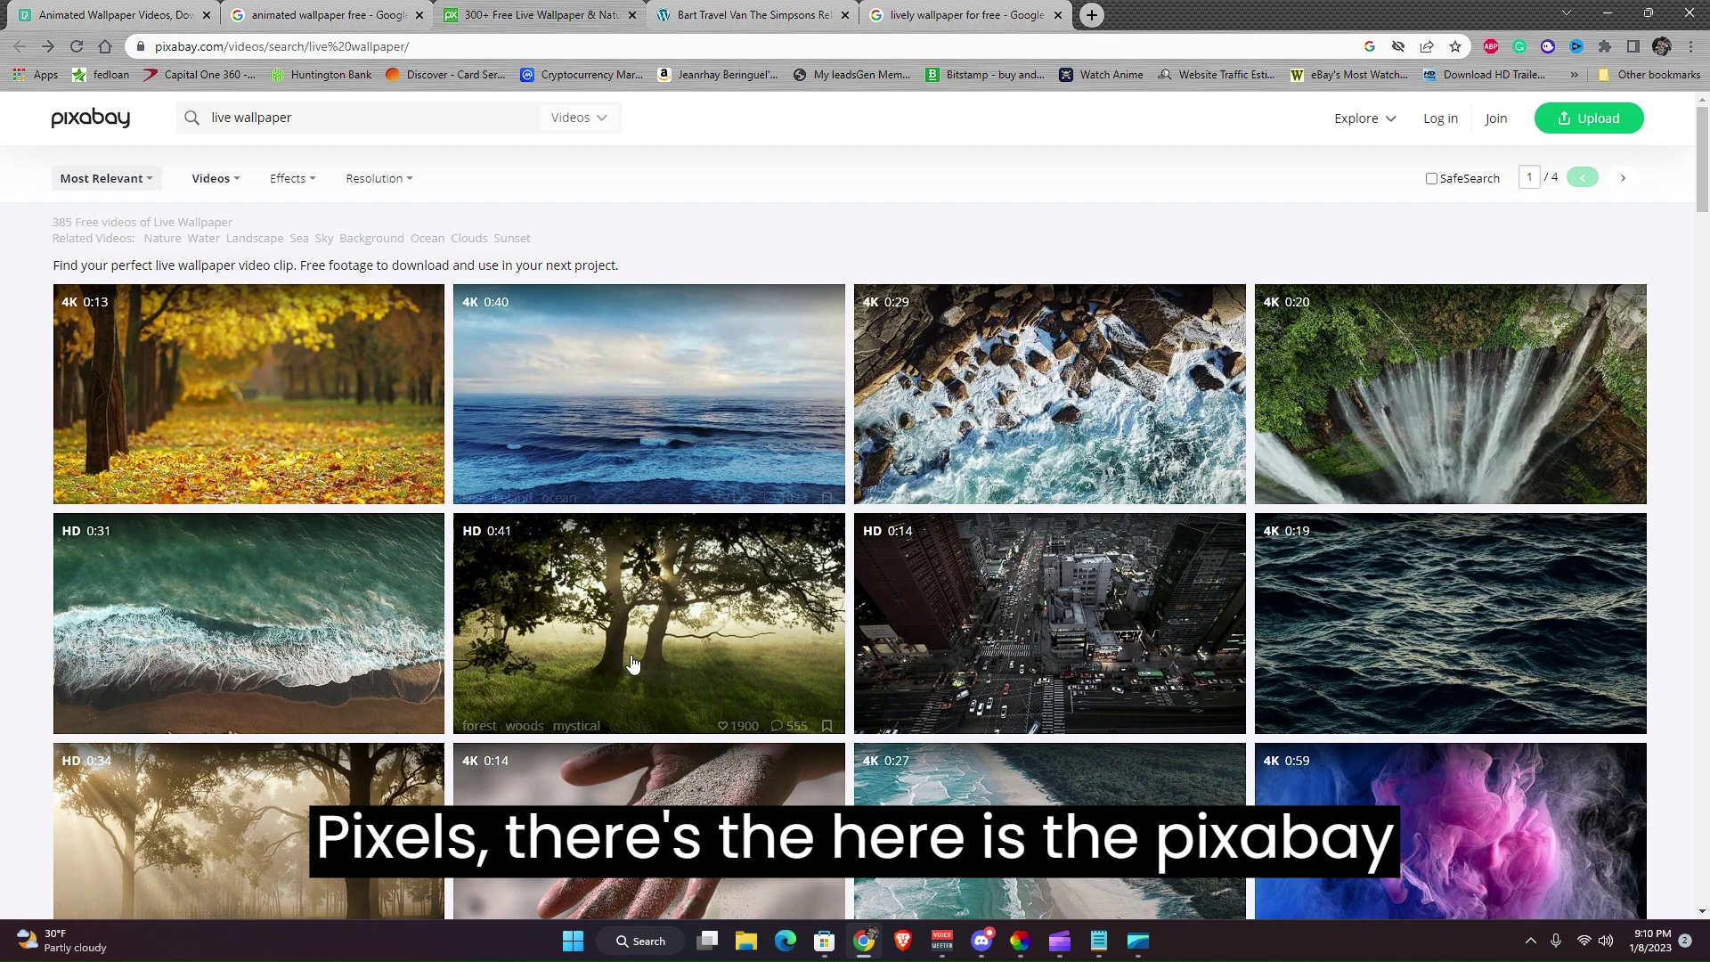
pyautogui.scroll(-8, 632, 664)
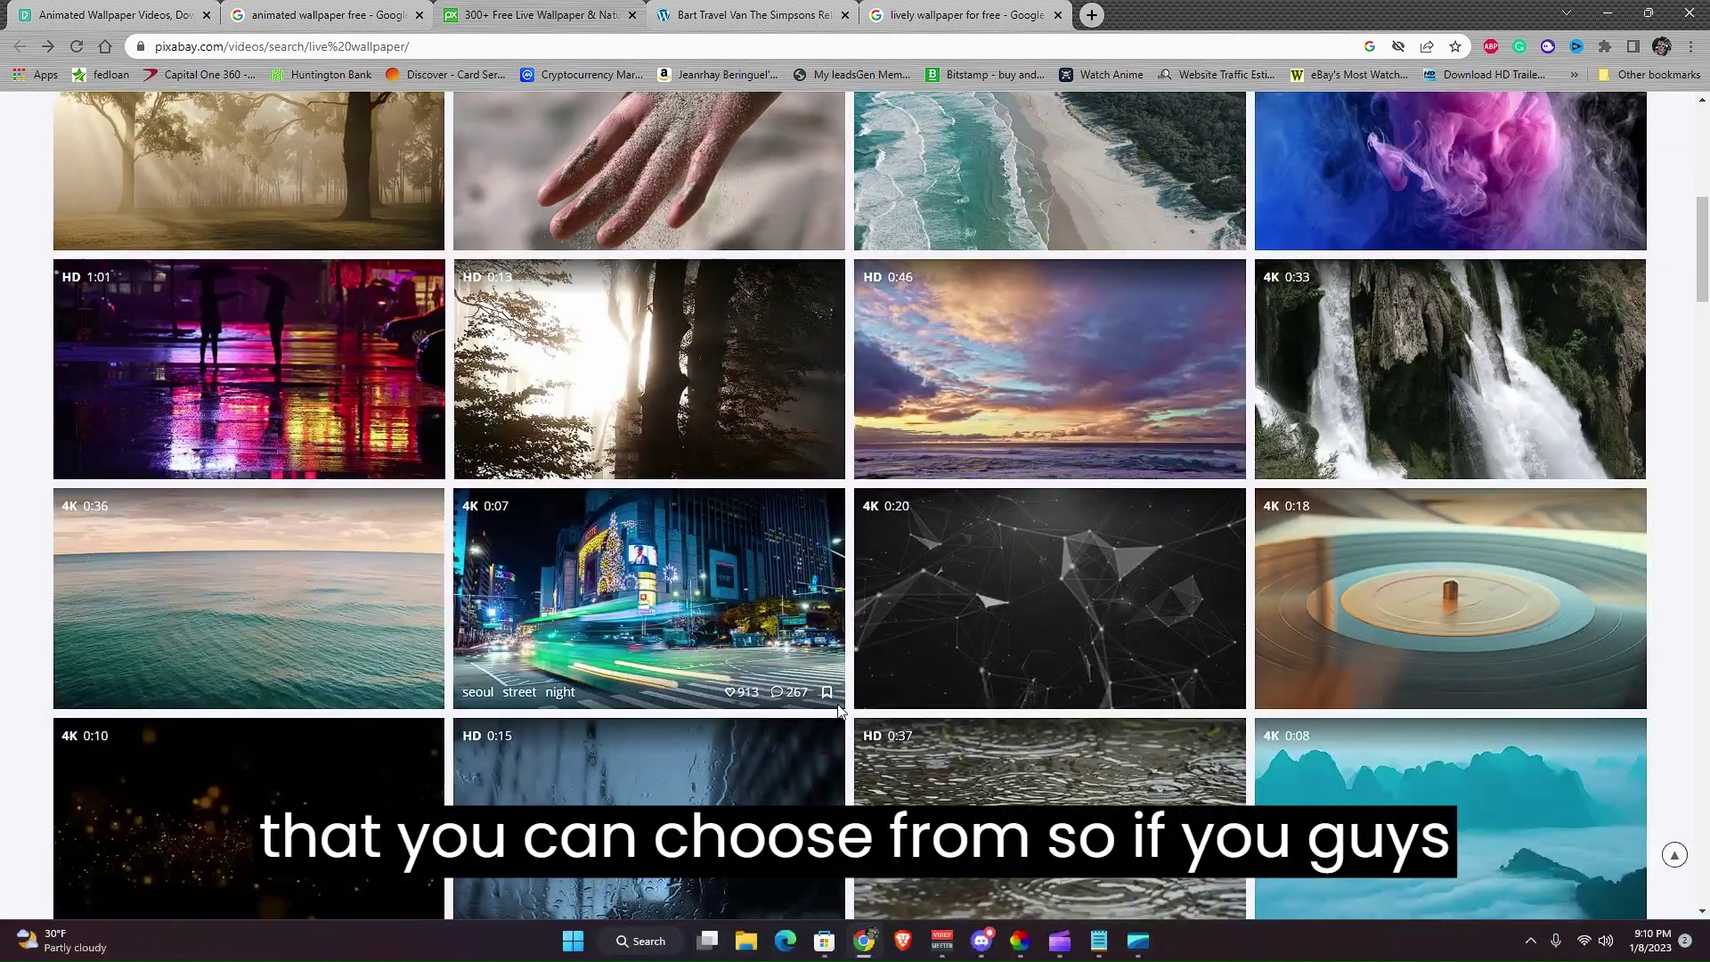
pyautogui.scroll(-1, 837, 710)
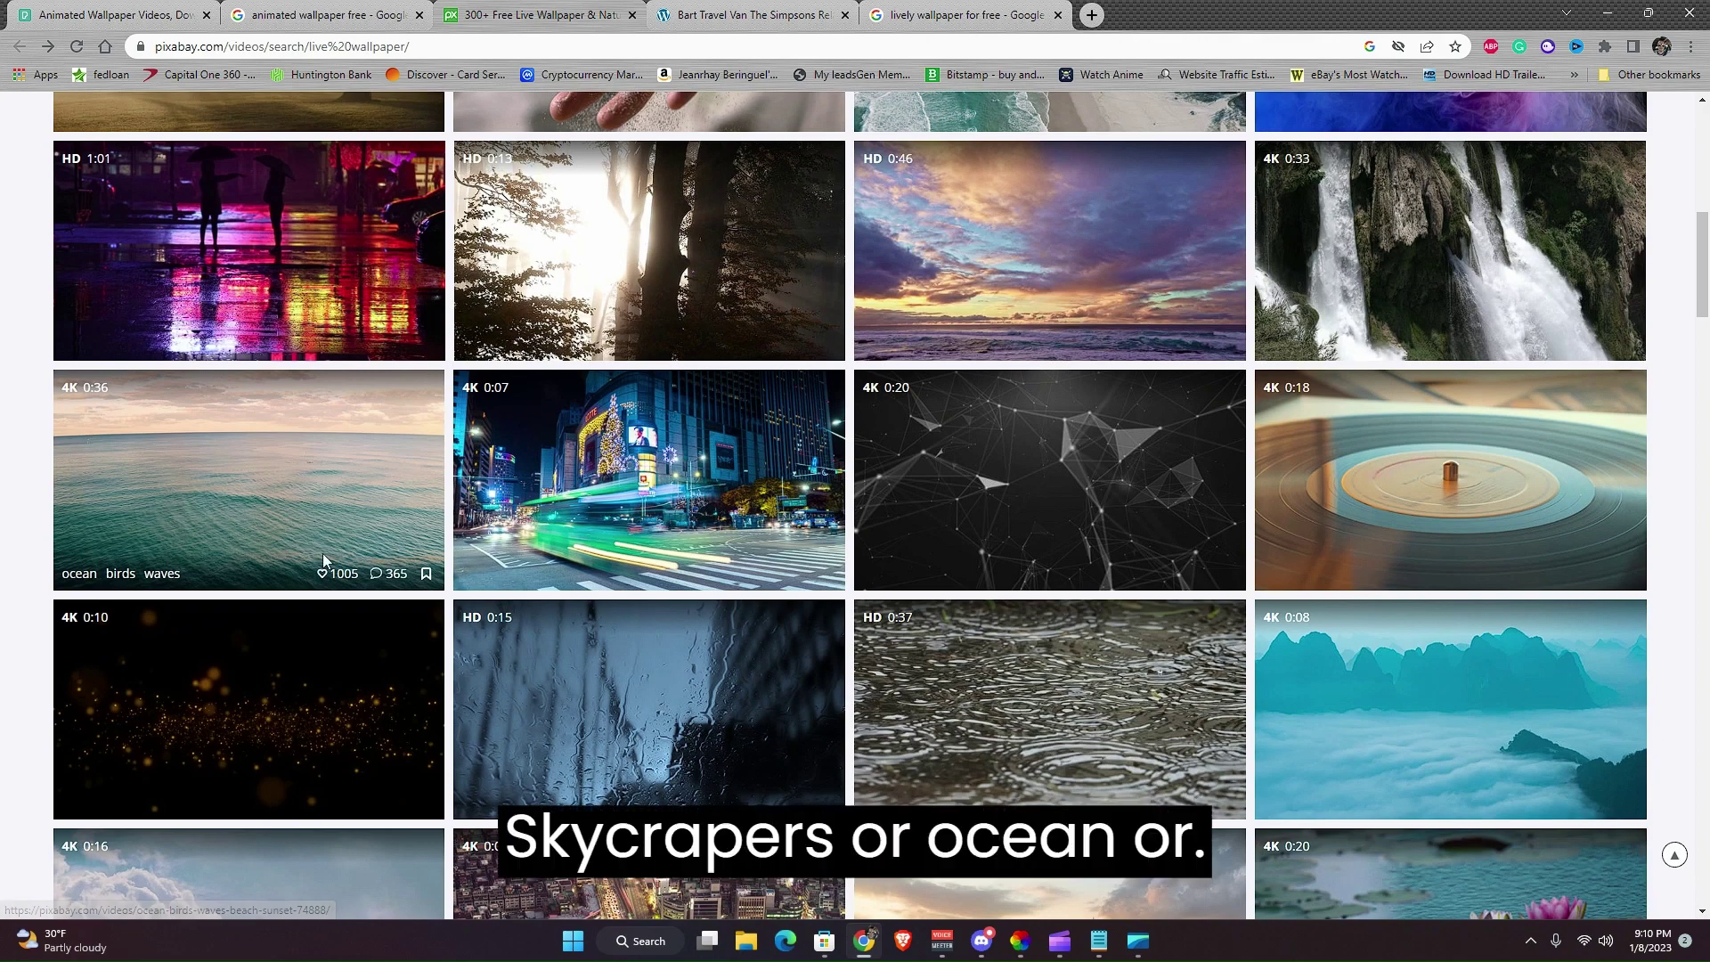
pyautogui.scroll(4, 567, 618)
pyautogui.scroll(3, 566, 618)
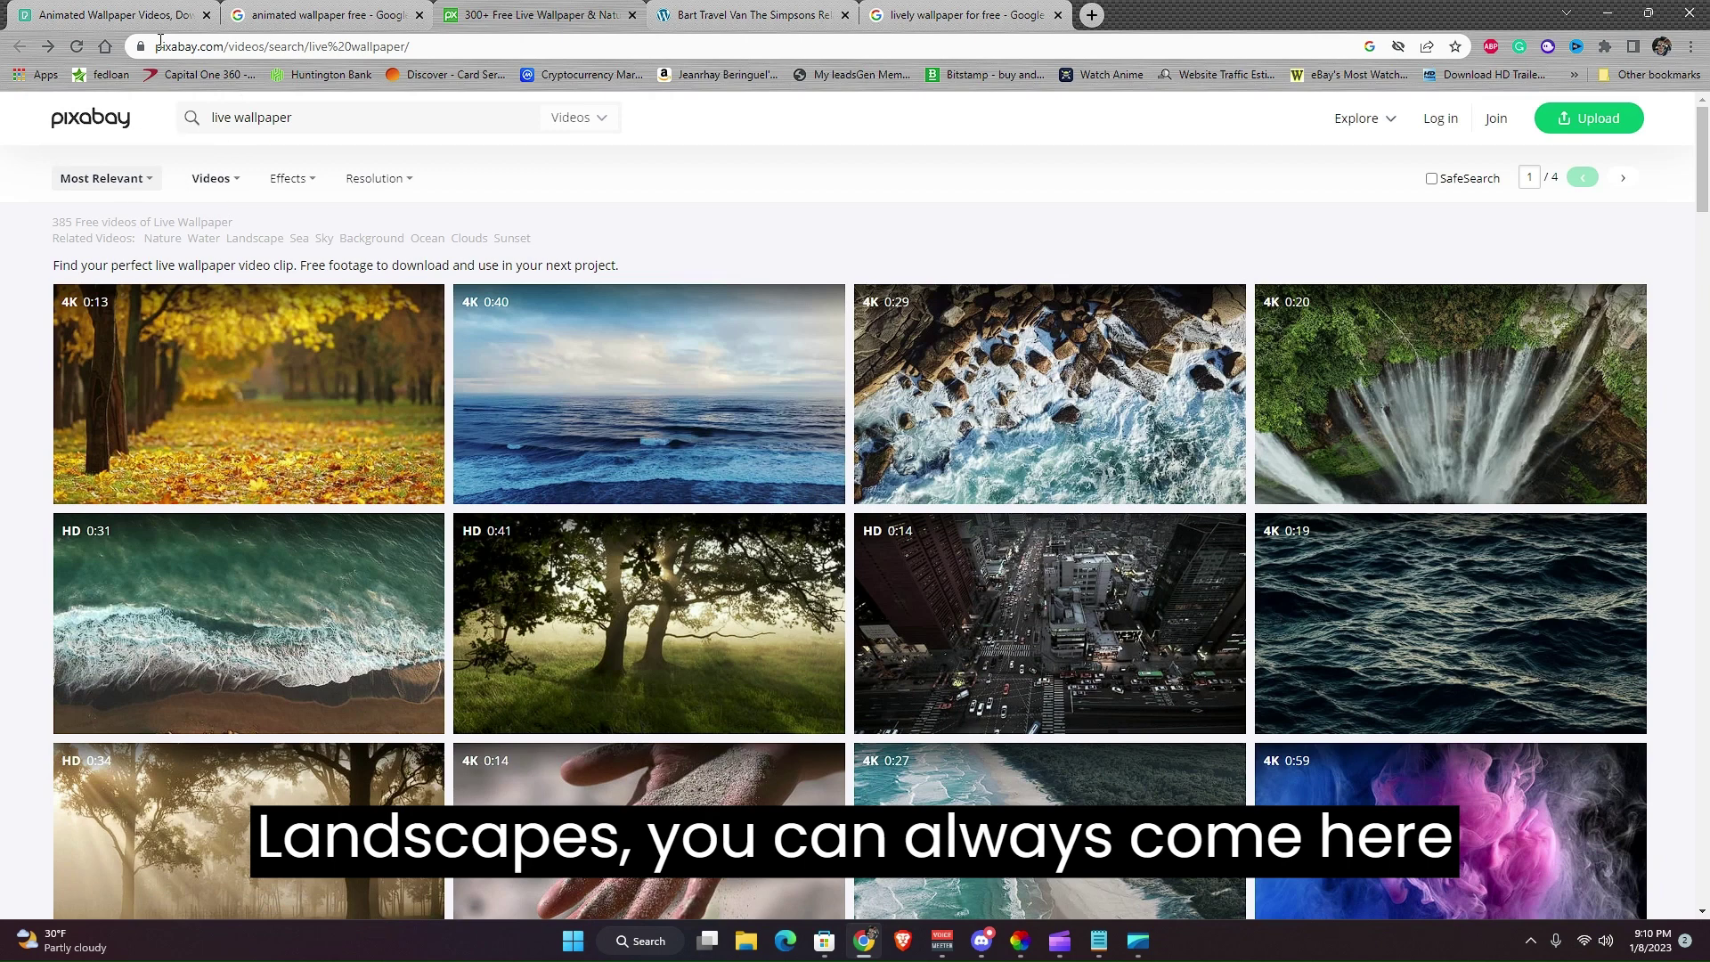
# Step: Back on Pexels, open the Spooky Jack-o-Lantern Computer Animation video
pyautogui.click(117, 14)
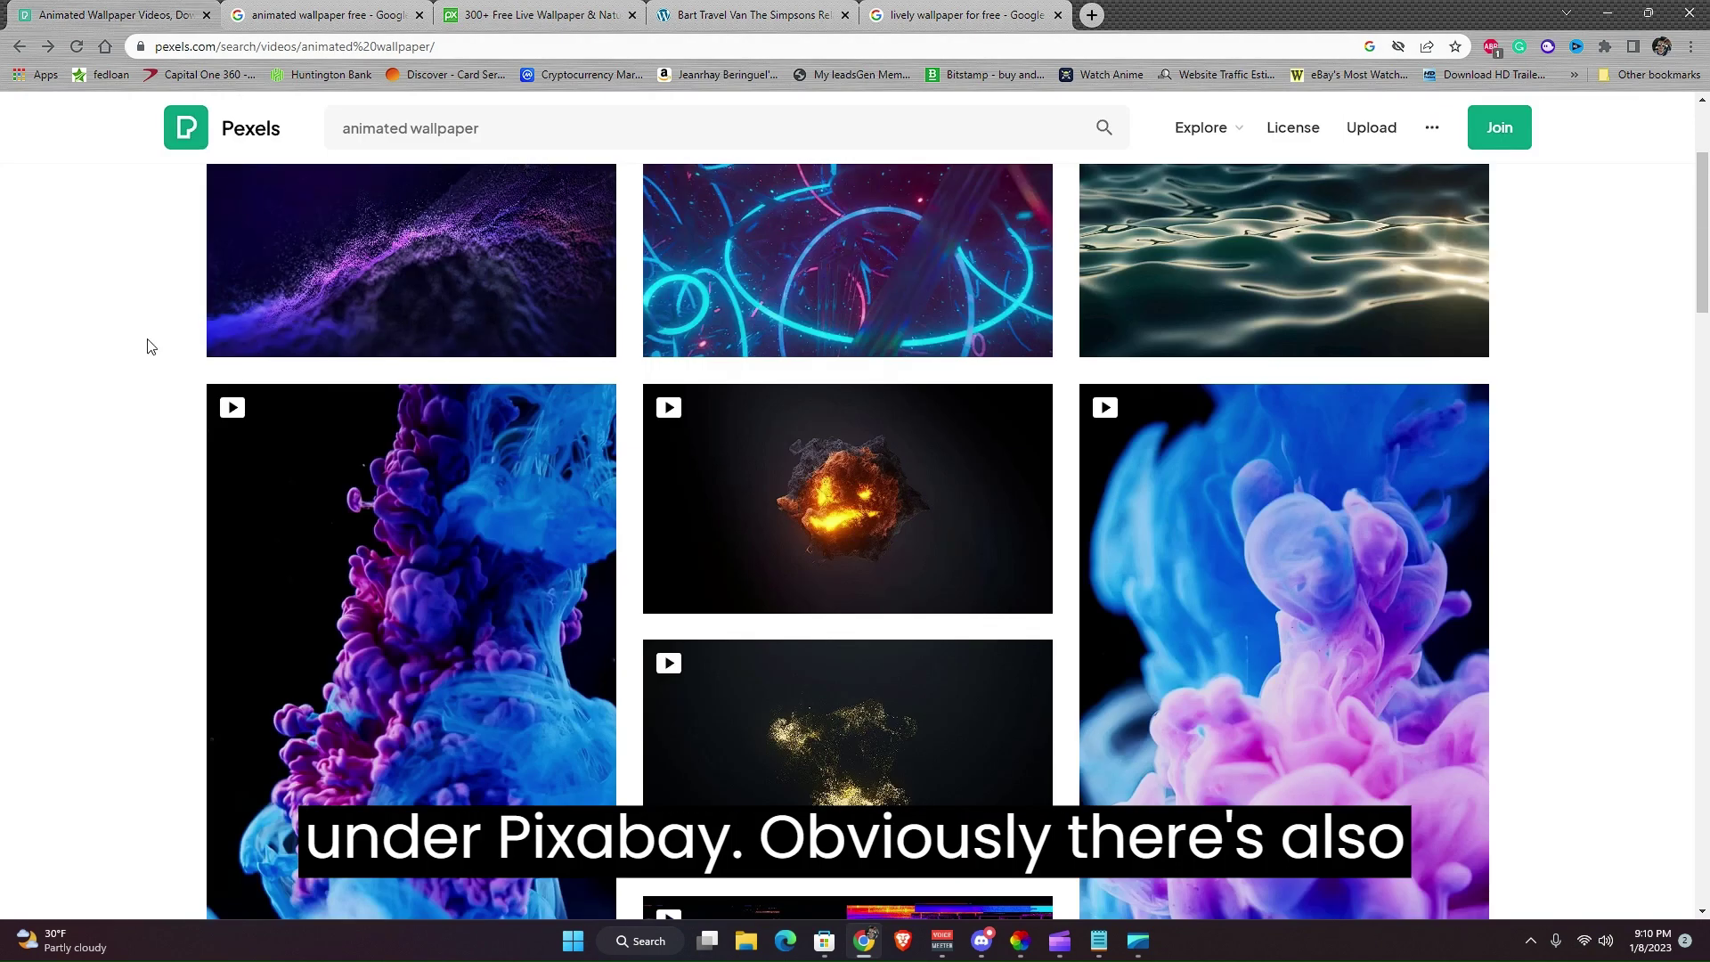
pyautogui.scroll(3, 204, 581)
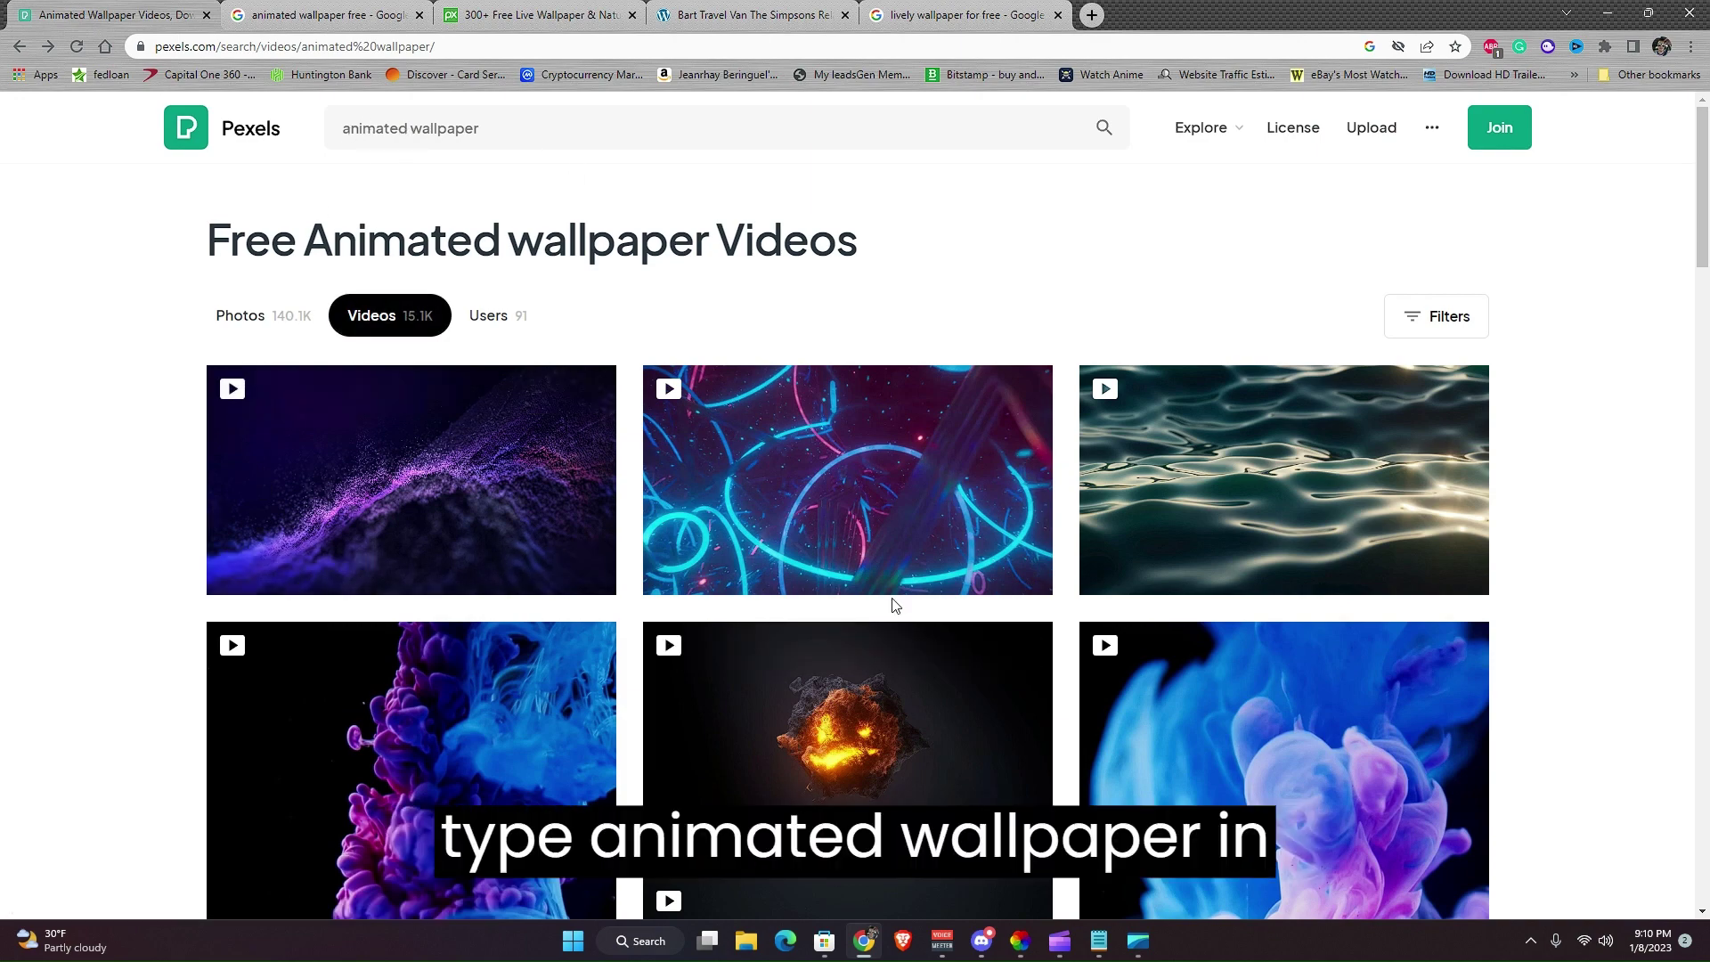
pyautogui.scroll(-12, 893, 597)
pyautogui.scroll(7, 780, 610)
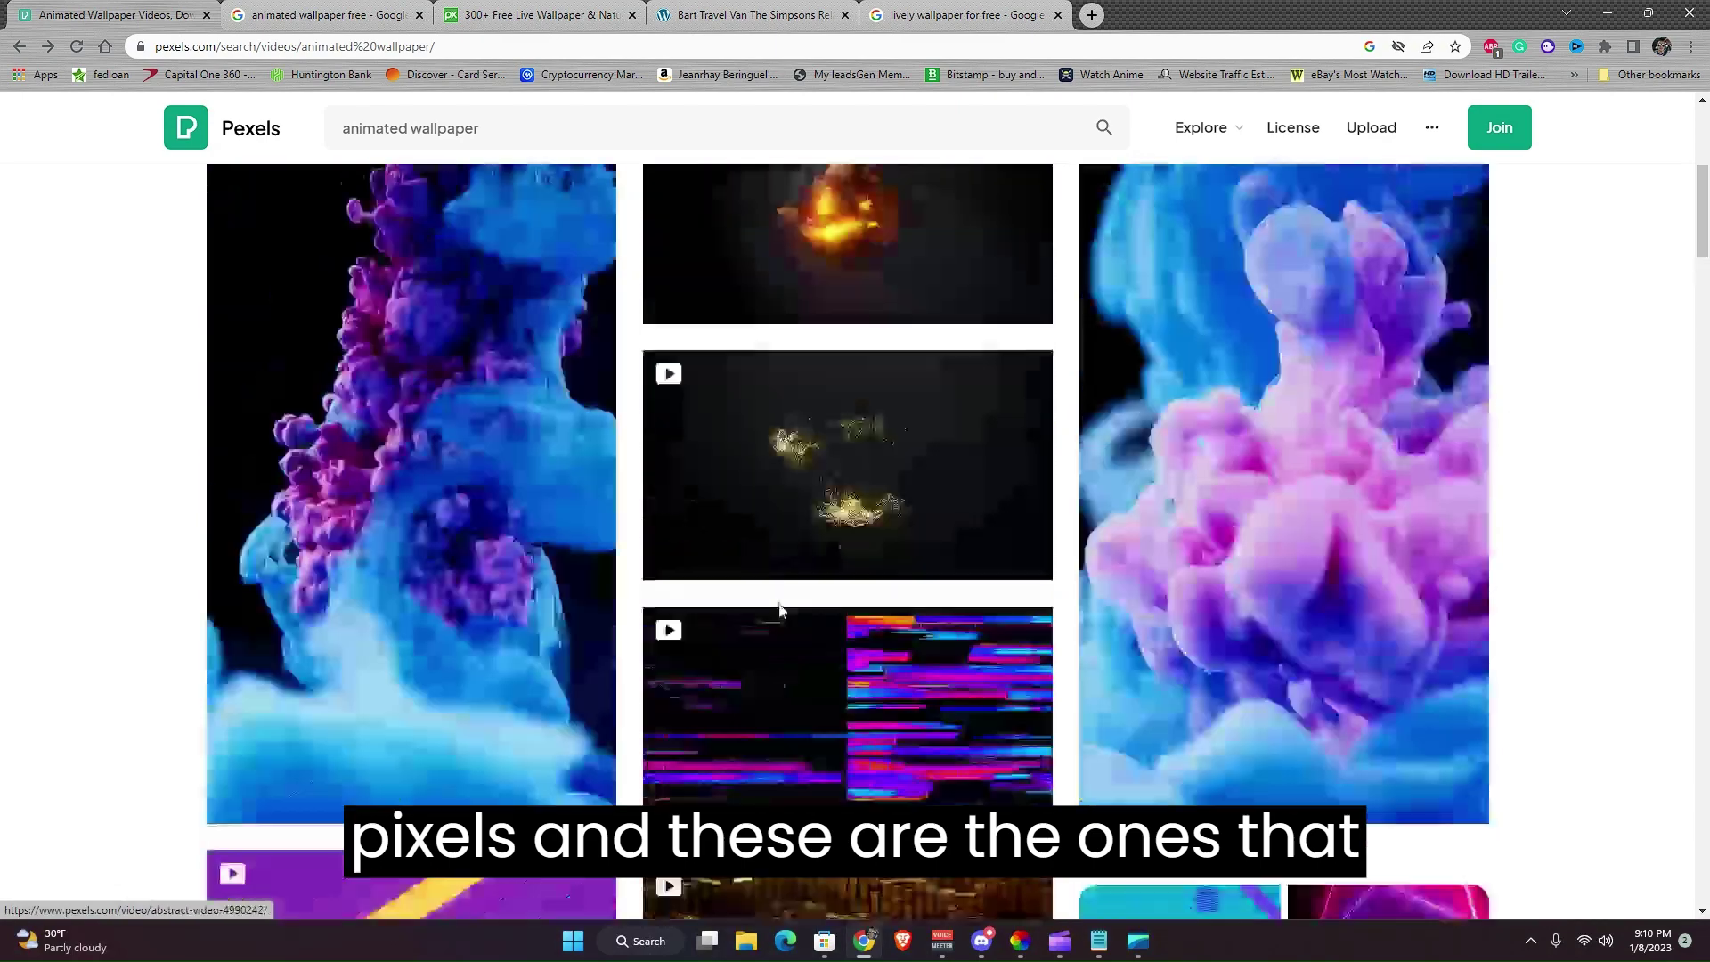
pyautogui.scroll(3, 781, 610)
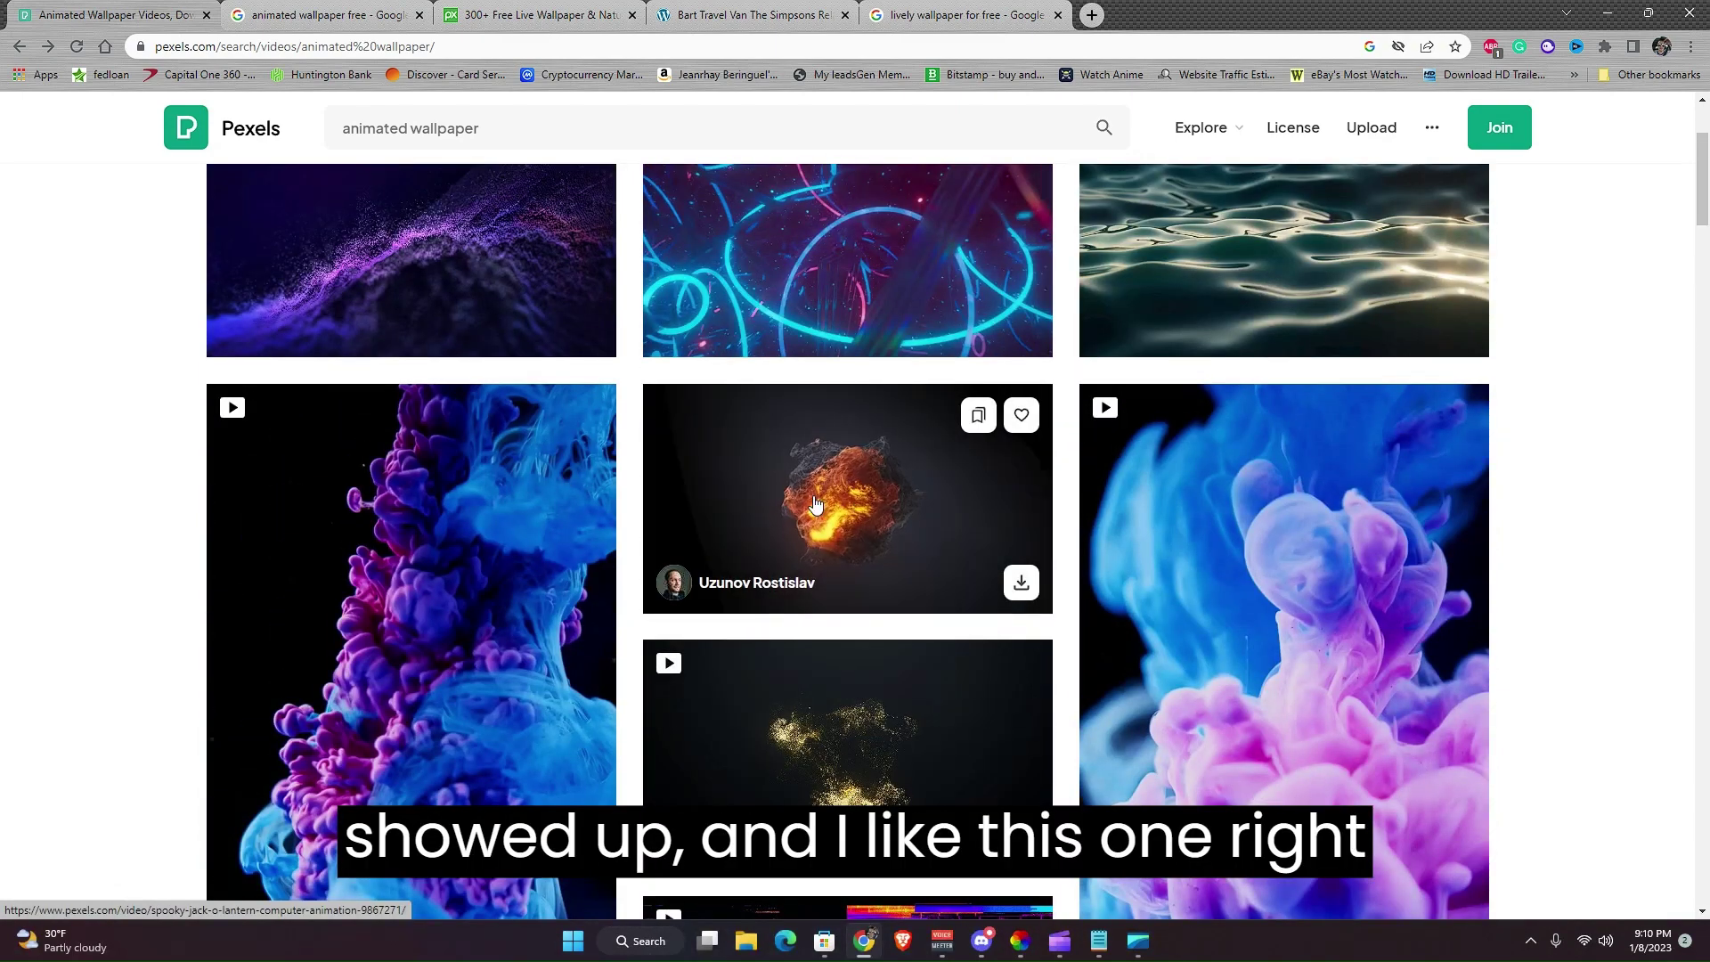
pyautogui.click(849, 550)
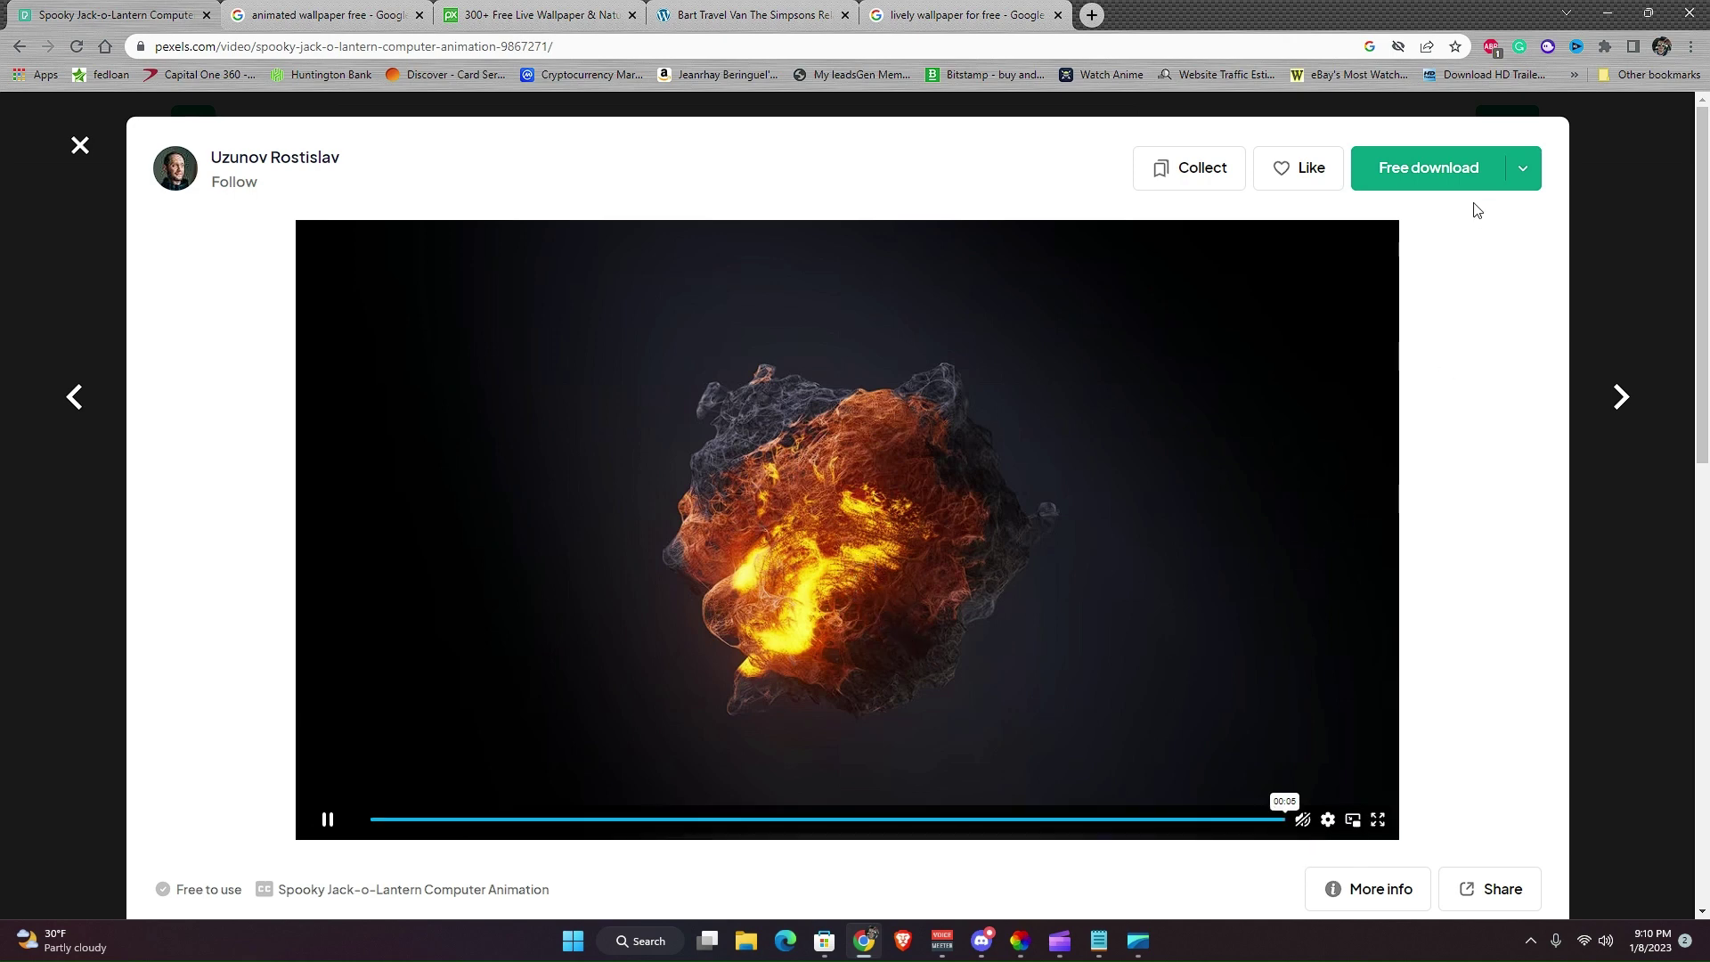
# Step: Save the jack-o-lantern clip as an MP4 to Downloads and dismiss the Say Thanks popup
pyautogui.click(1418, 169)
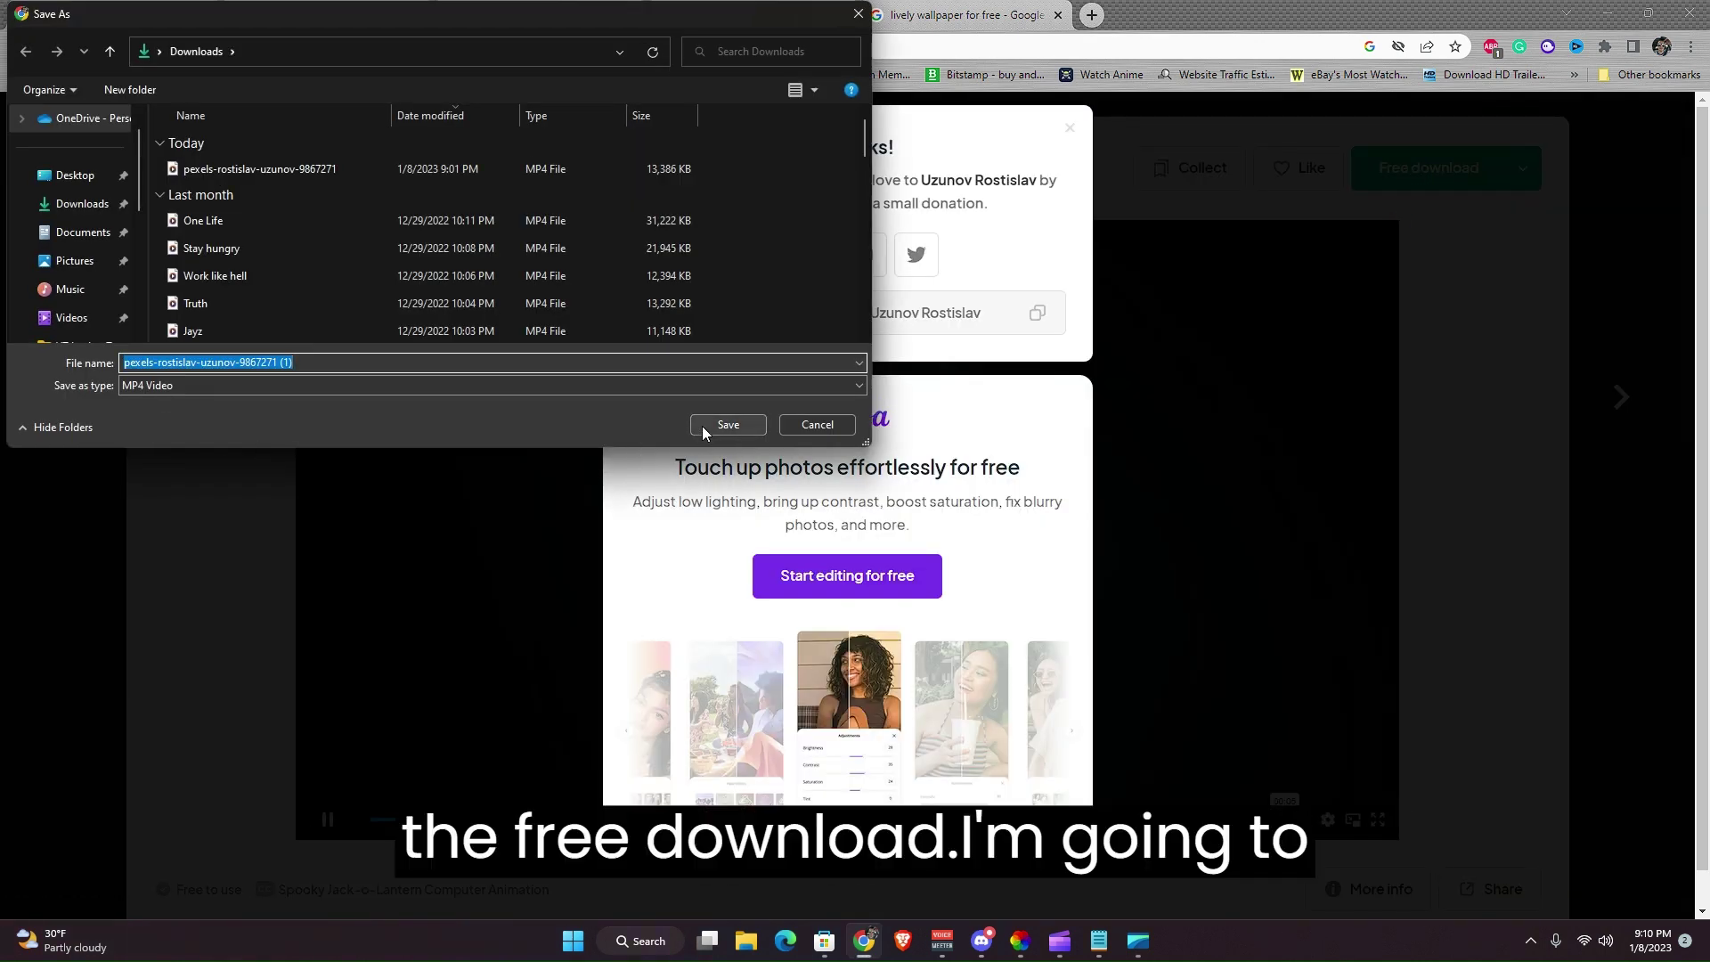
pyautogui.click(704, 424)
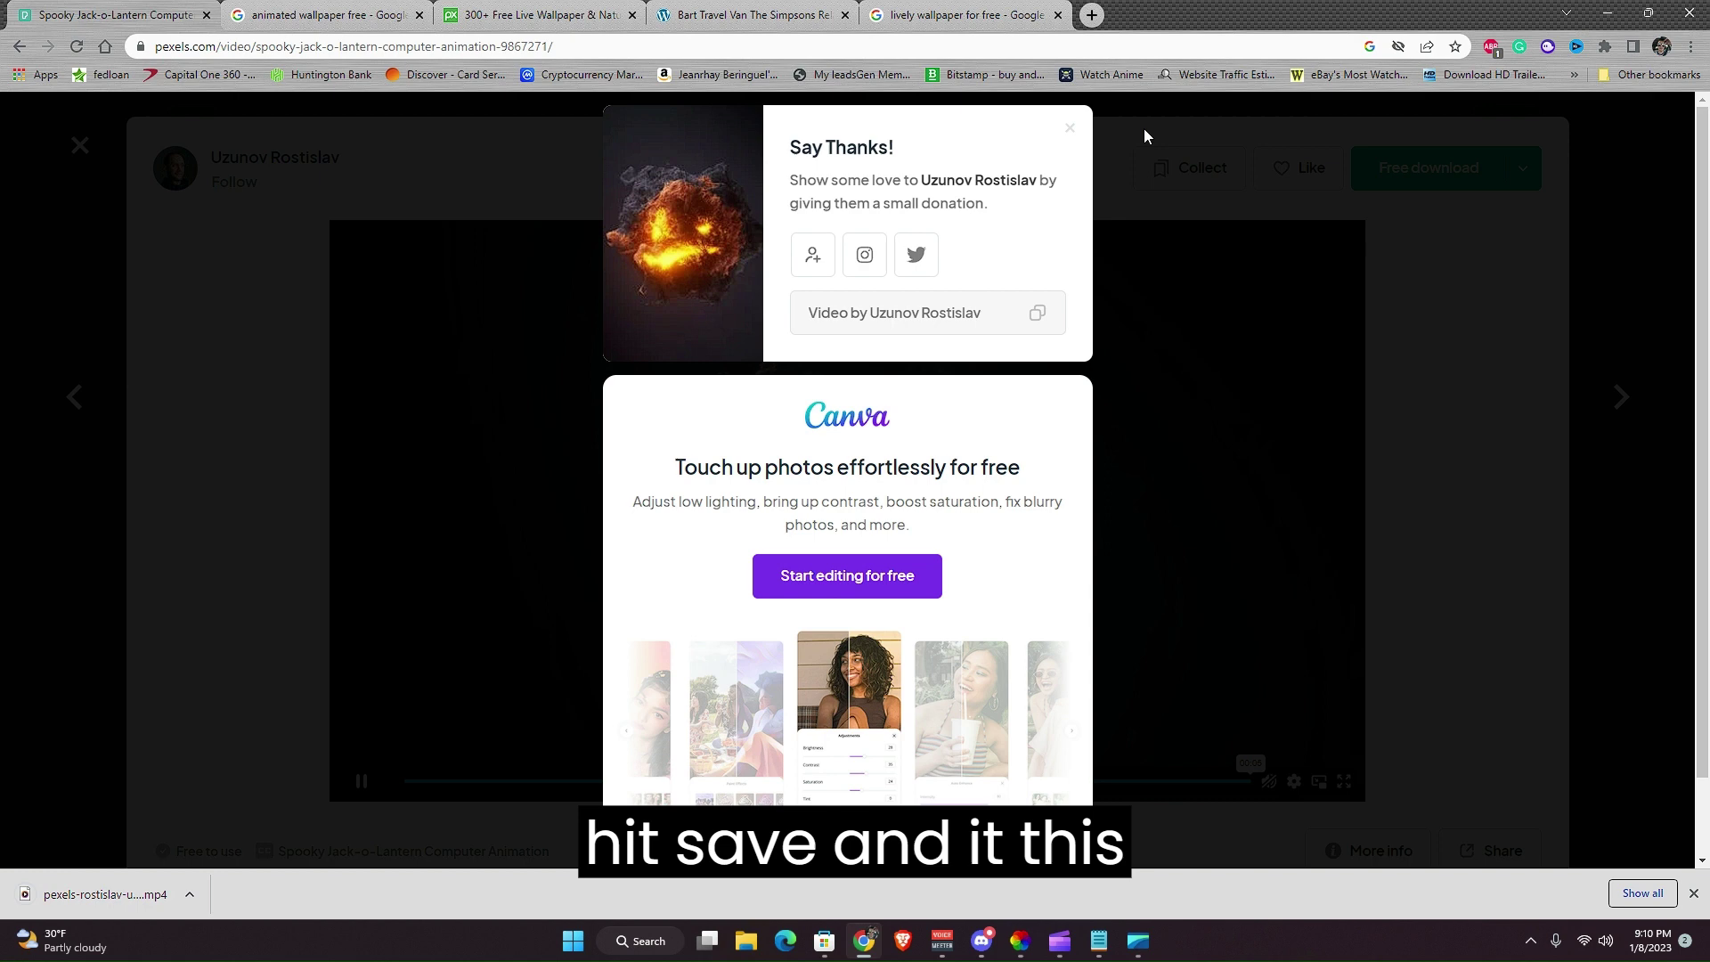
pyautogui.click(1065, 131)
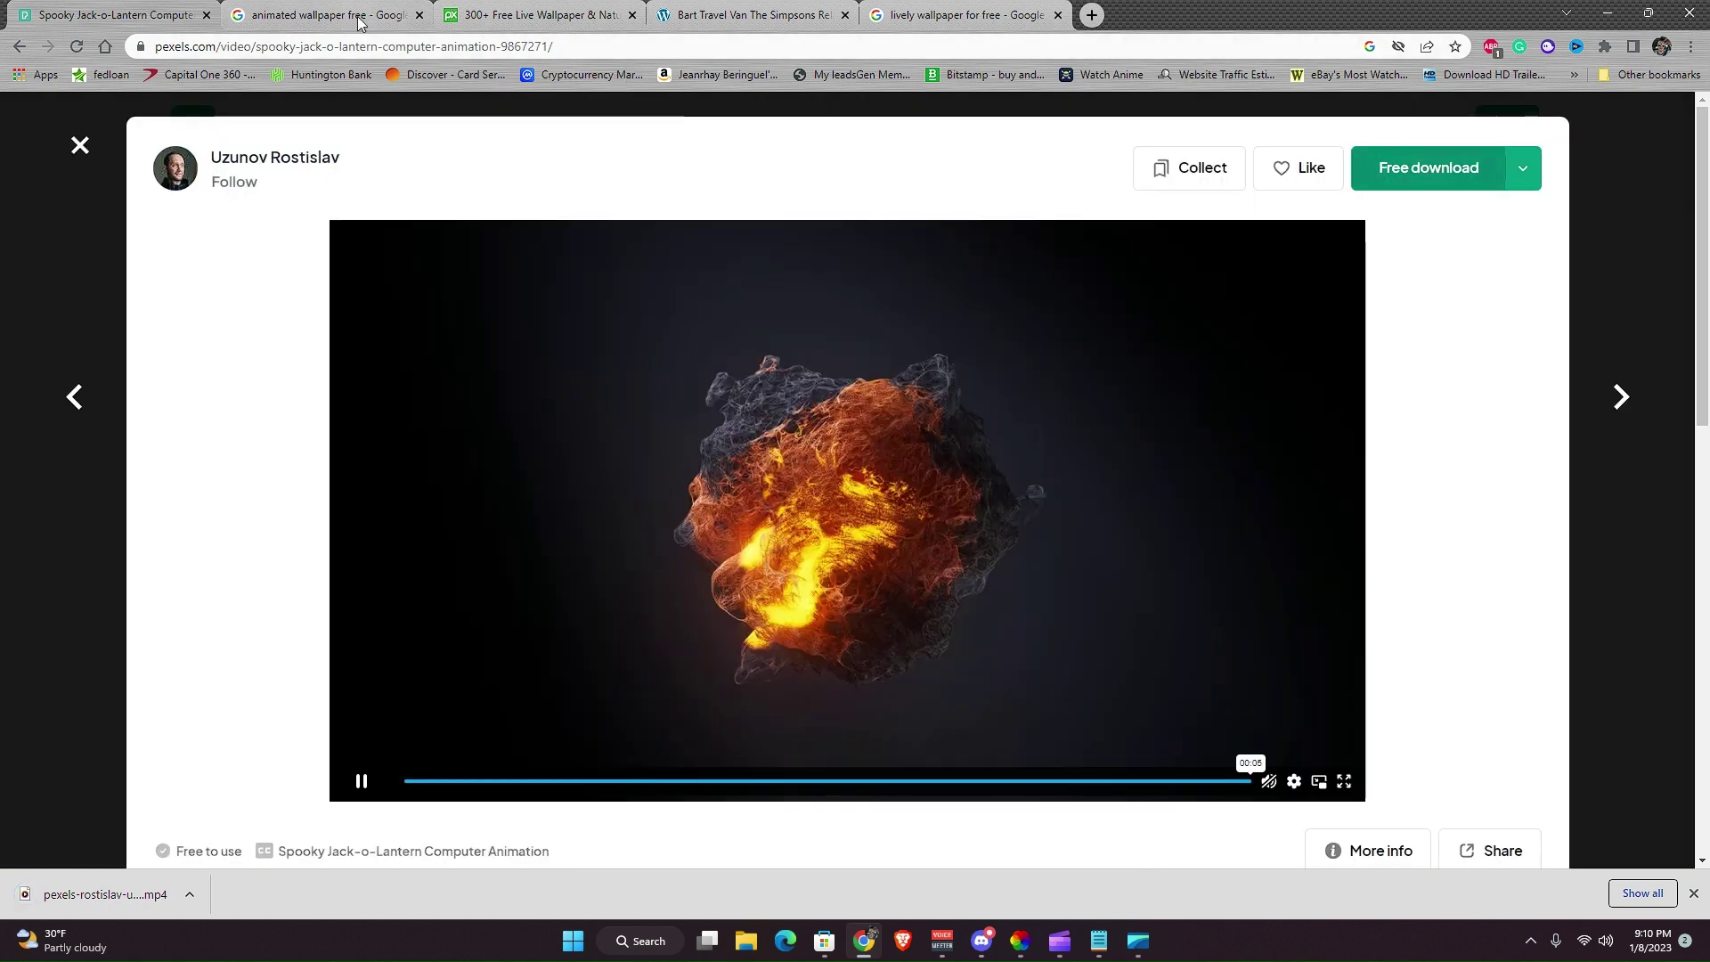
# Step: Open Downloads in File Explorer and arrange it beside the Lively Wallpaper library
pyautogui.click(748, 941)
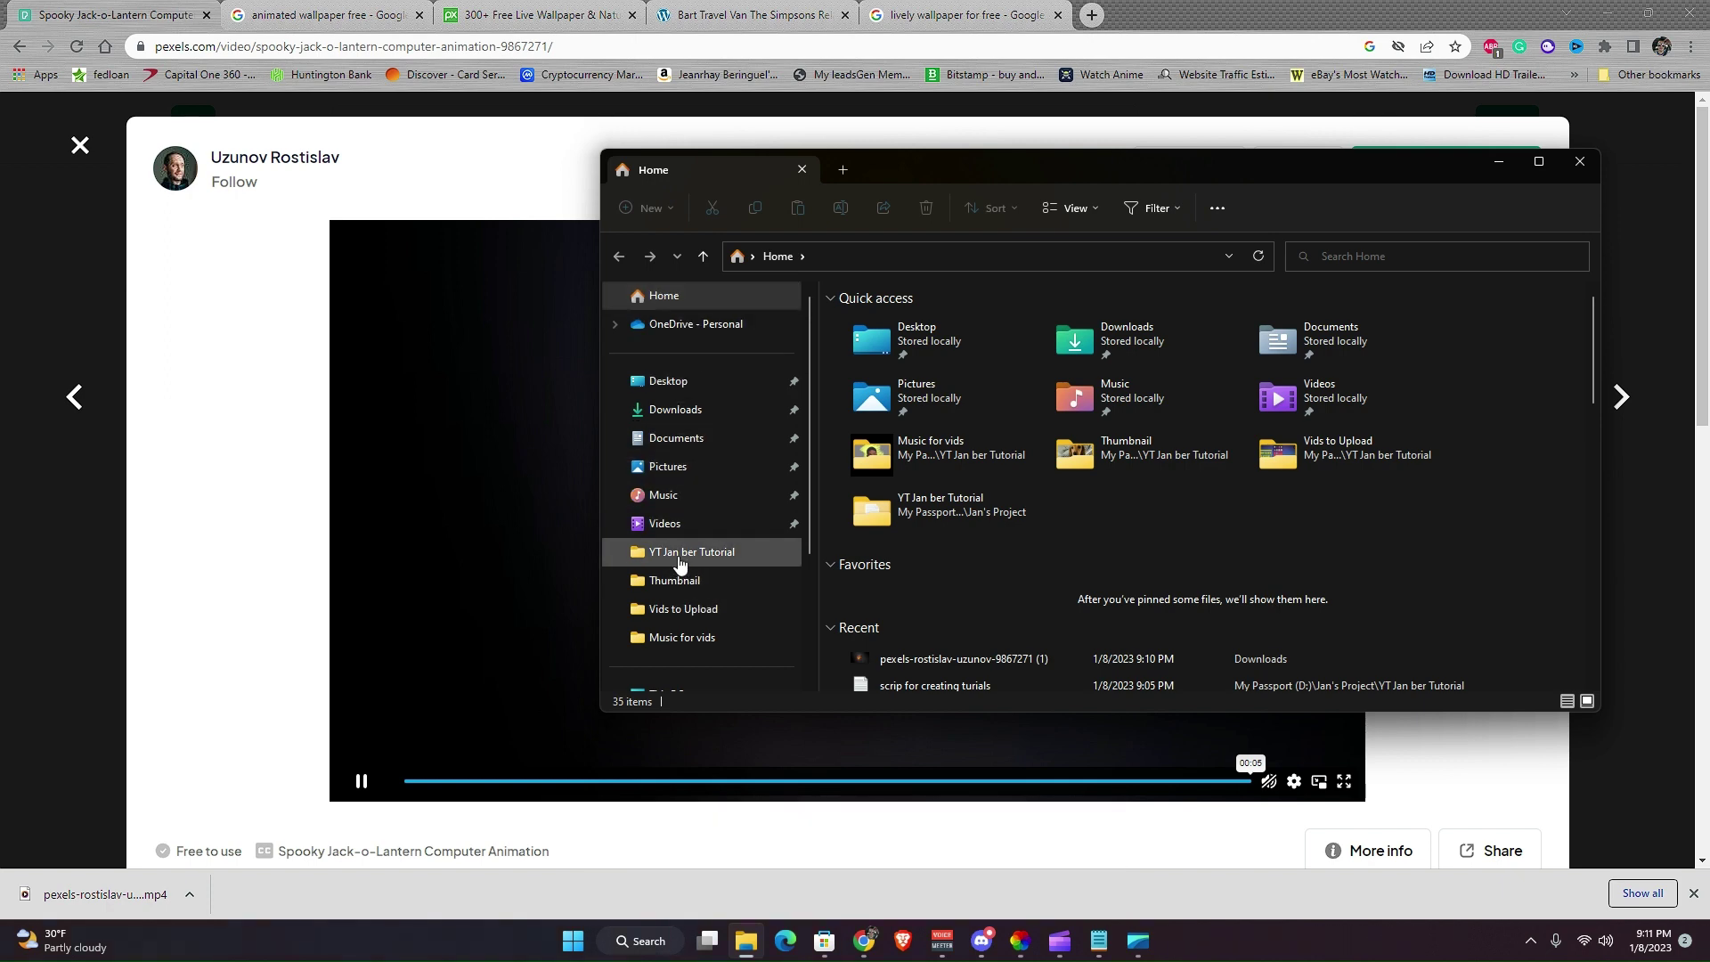
pyautogui.click(677, 412)
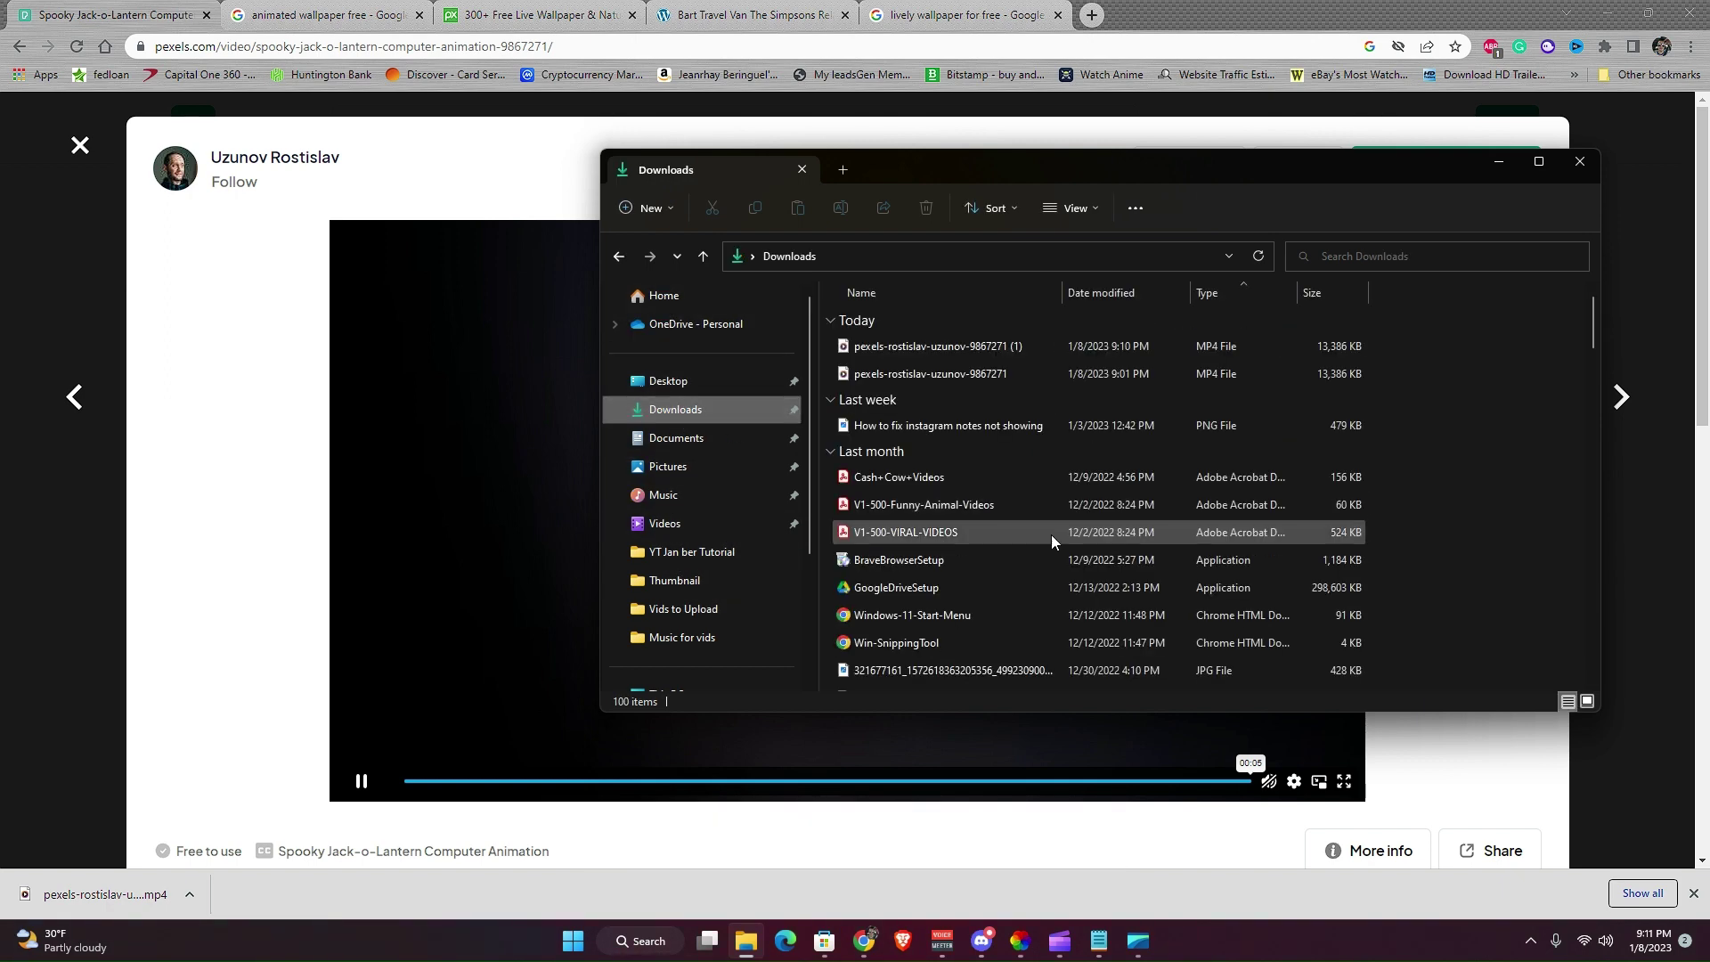
pyautogui.click(1607, 15)
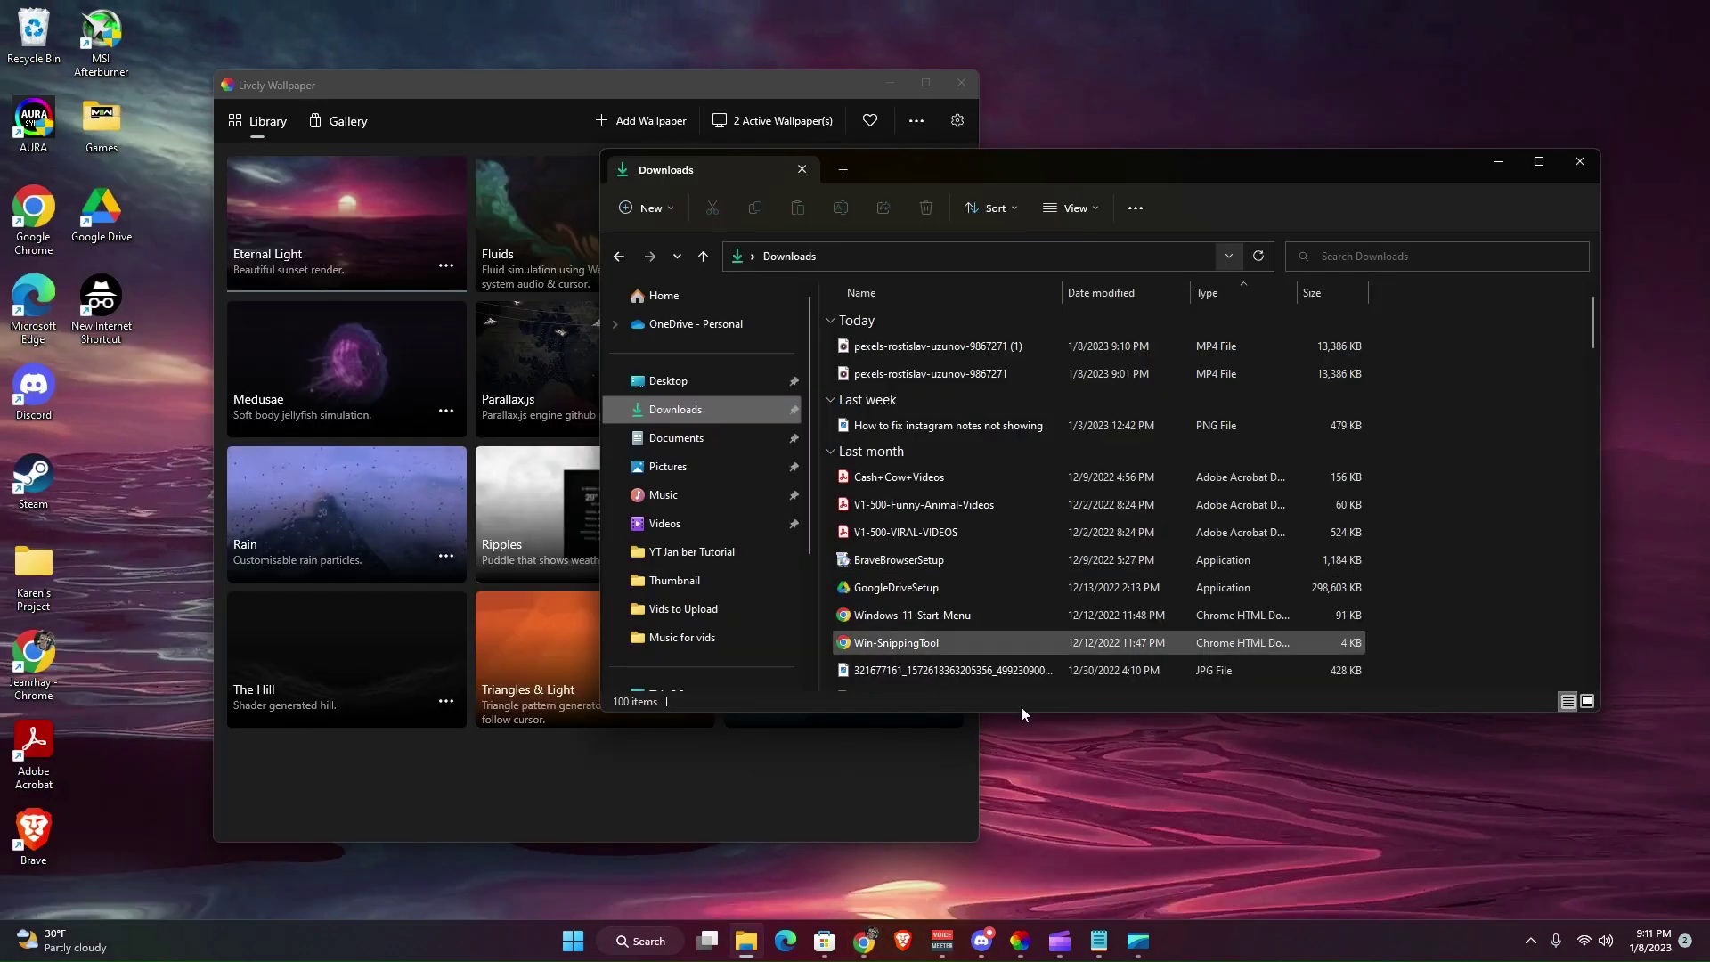
pyautogui.click(1020, 941)
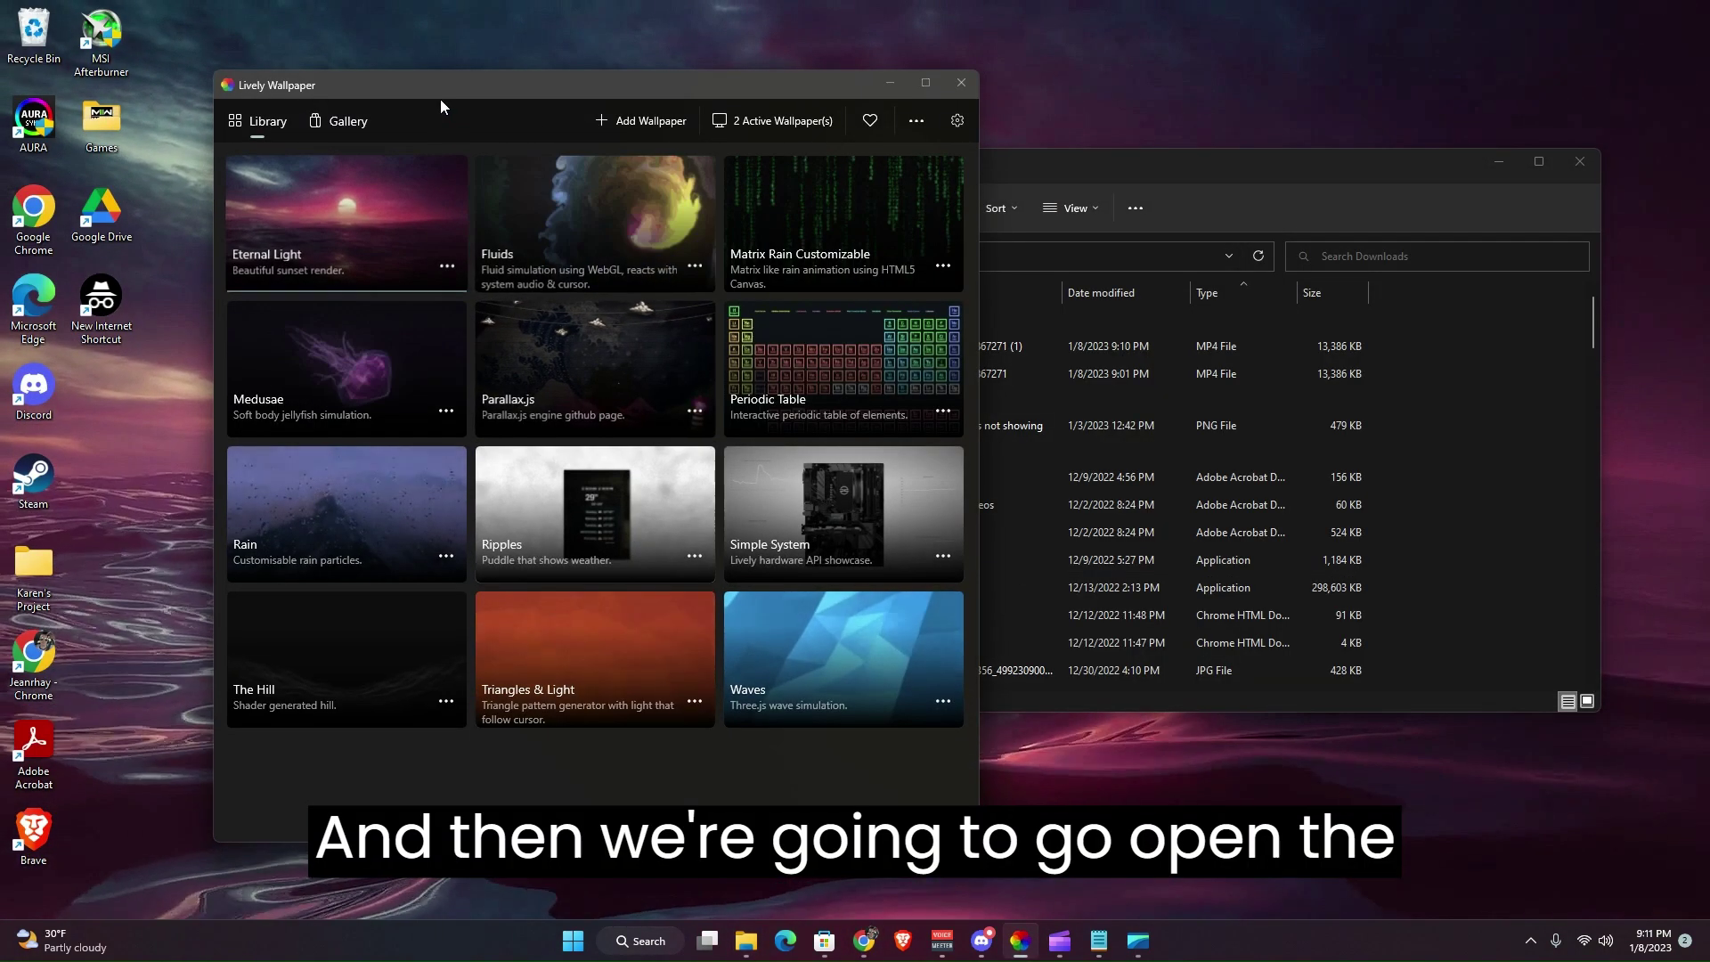
pyautogui.moveTo(446, 88); pyautogui.dragTo(395, 58)
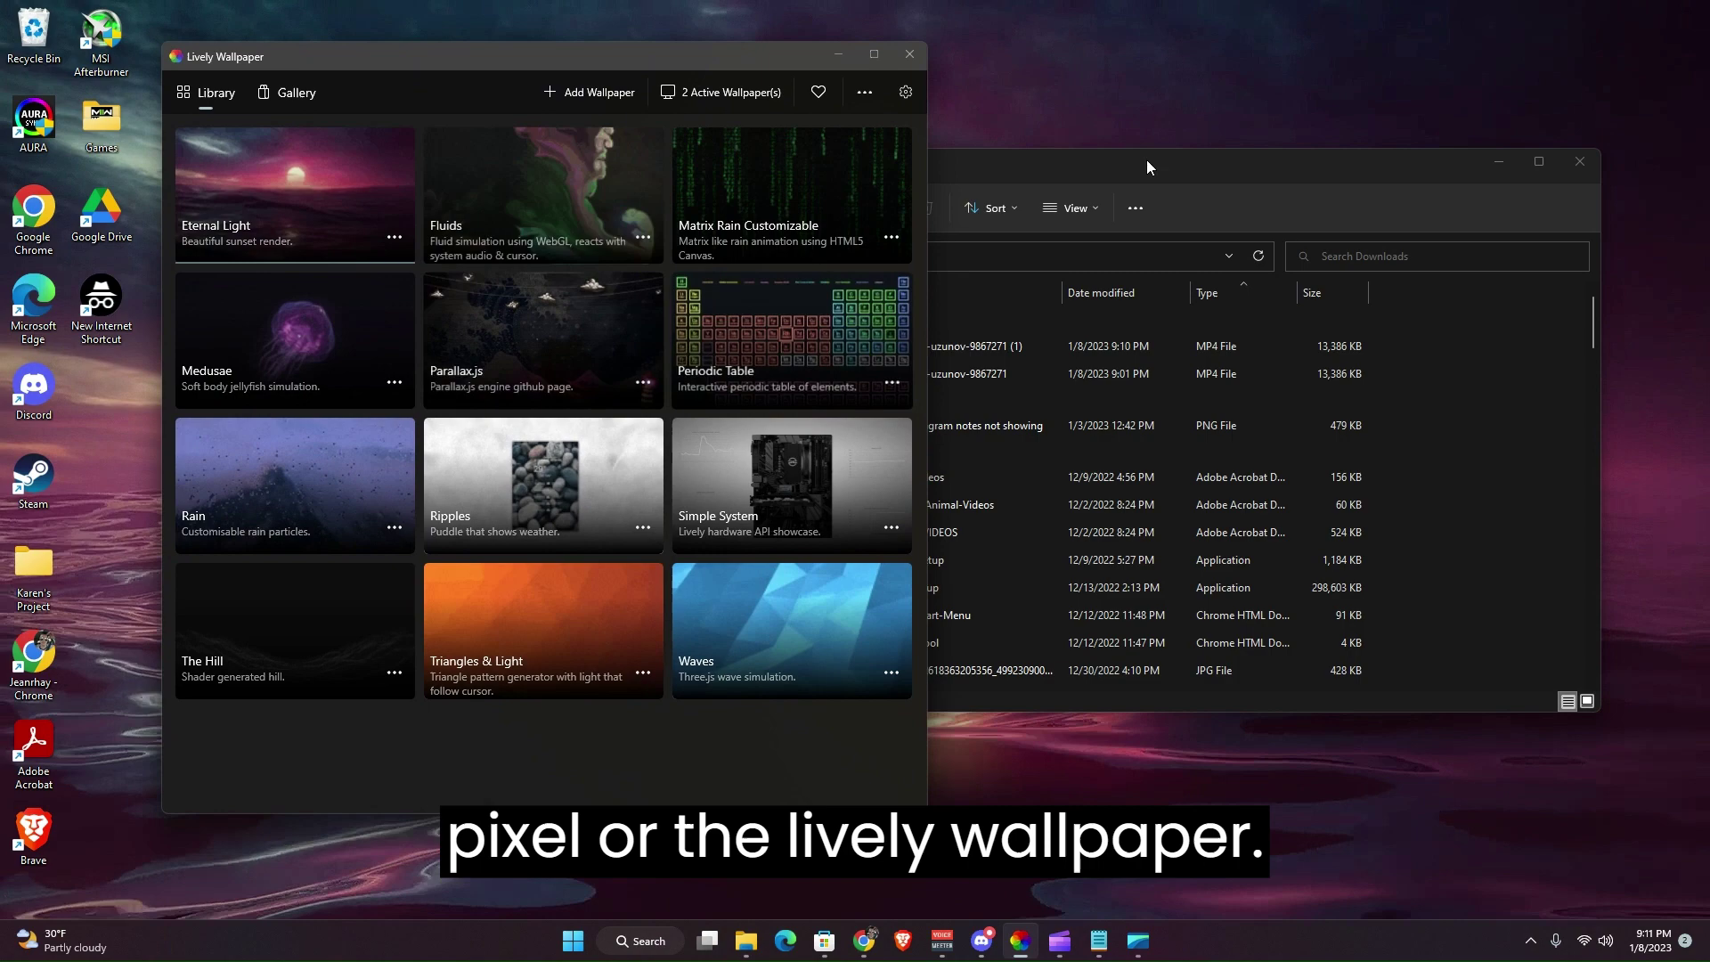
pyautogui.moveTo(1146, 158); pyautogui.dragTo(1351, 128)
# Step: Drag the downloaded MP4 into Lively's Add Wallpaper, title it 'pexels', and confirm
pyautogui.click(604, 95)
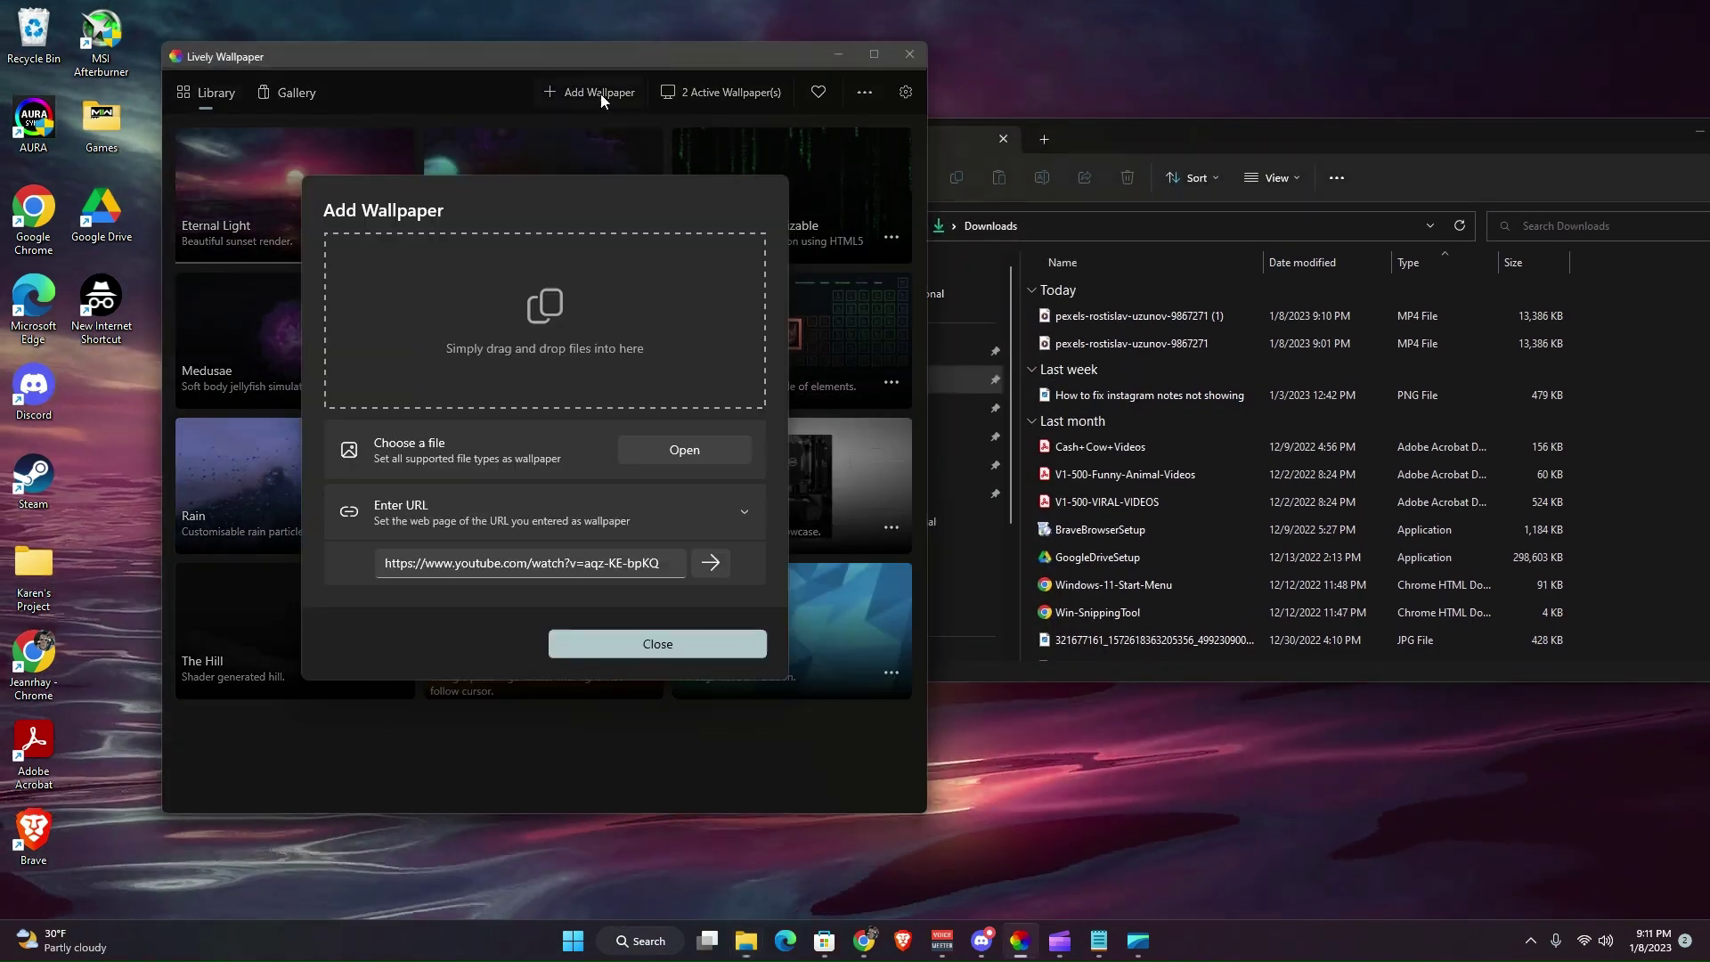
pyautogui.moveTo(1113, 313); pyautogui.dragTo(574, 382)
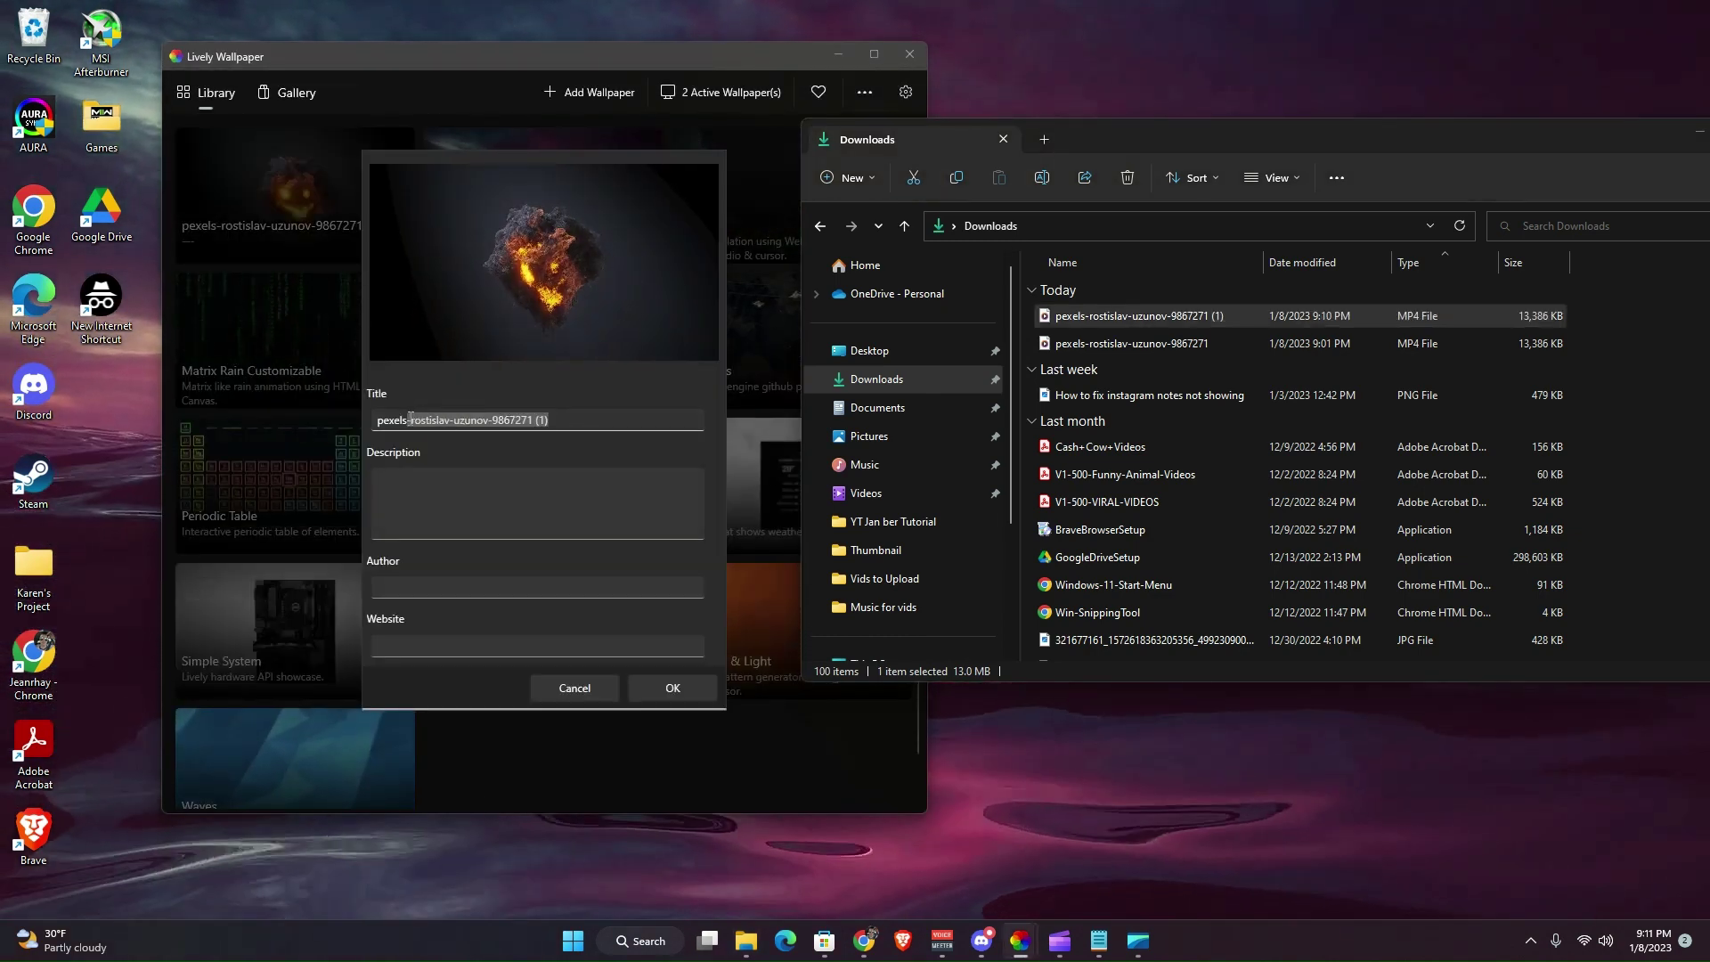
pyautogui.press('BackSpace')
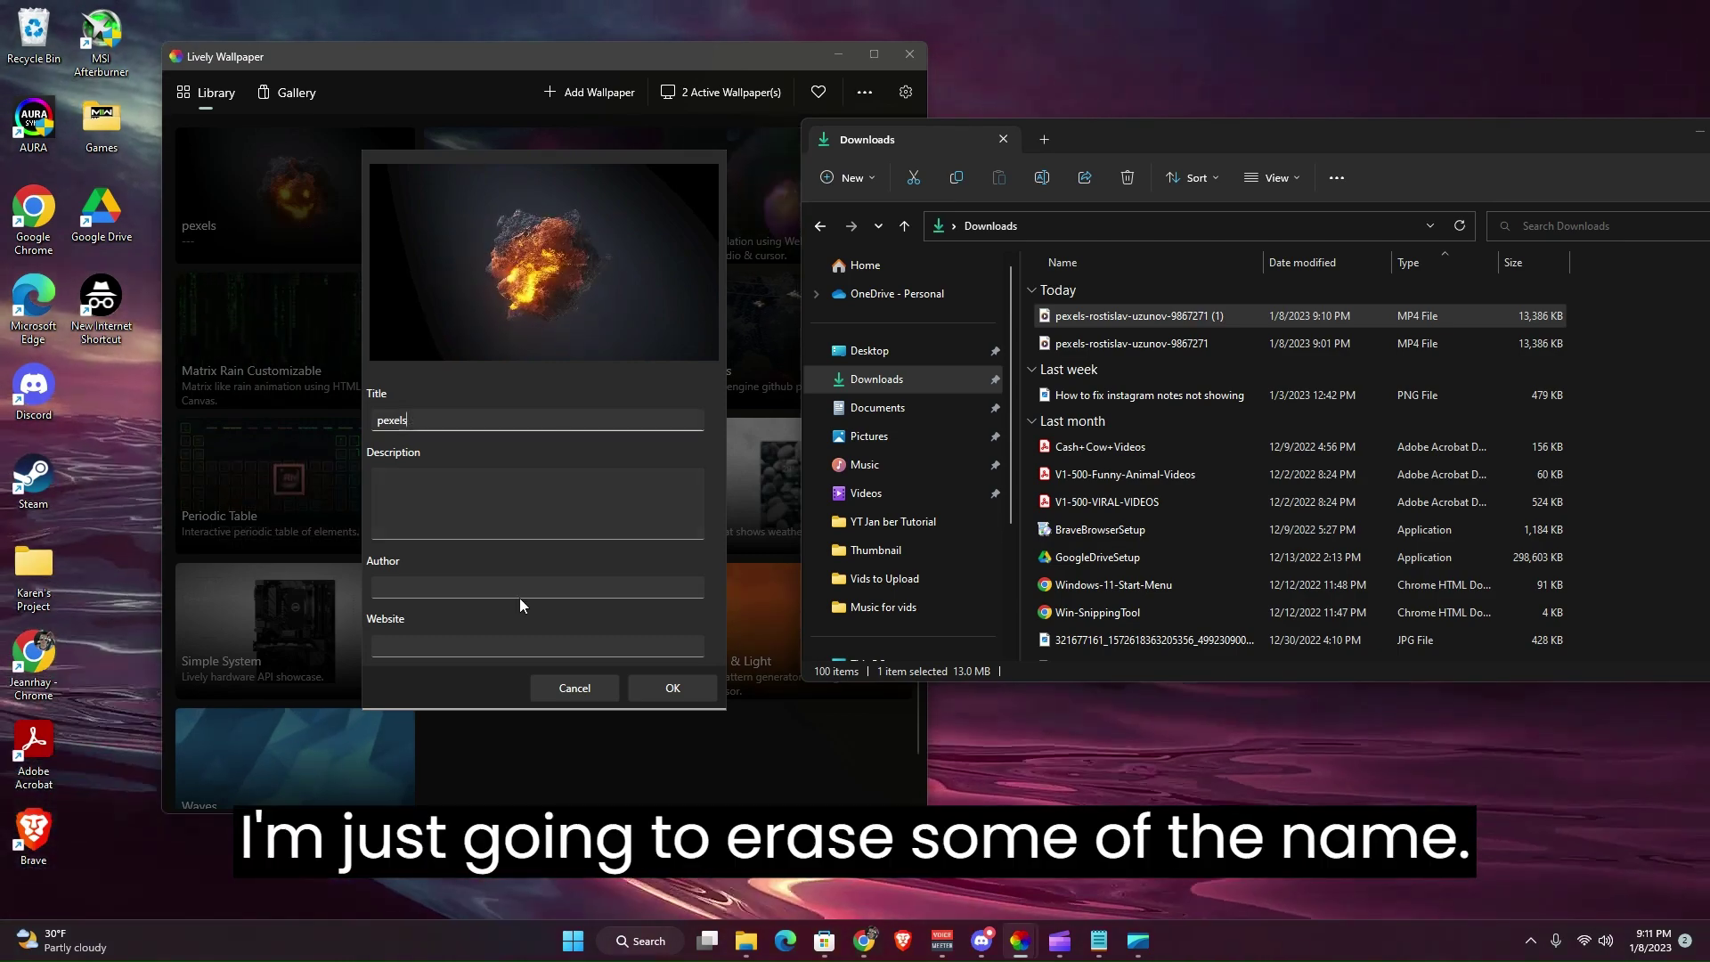
pyautogui.click(673, 695)
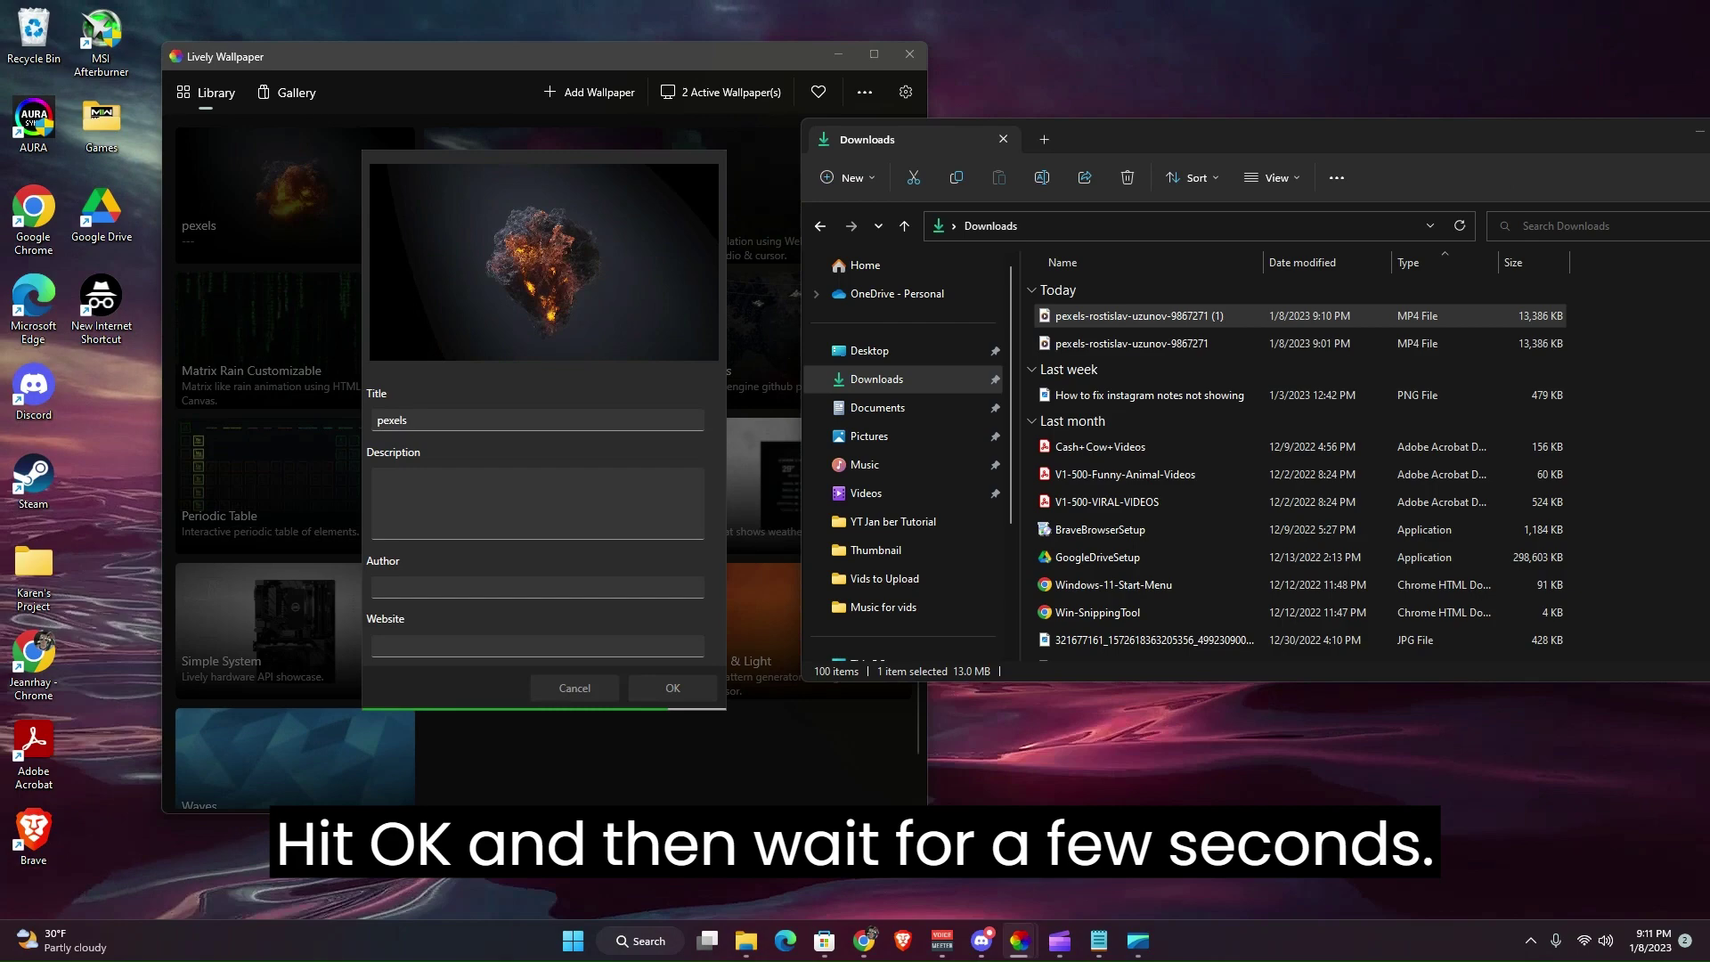
pyautogui.click(1700, 131)
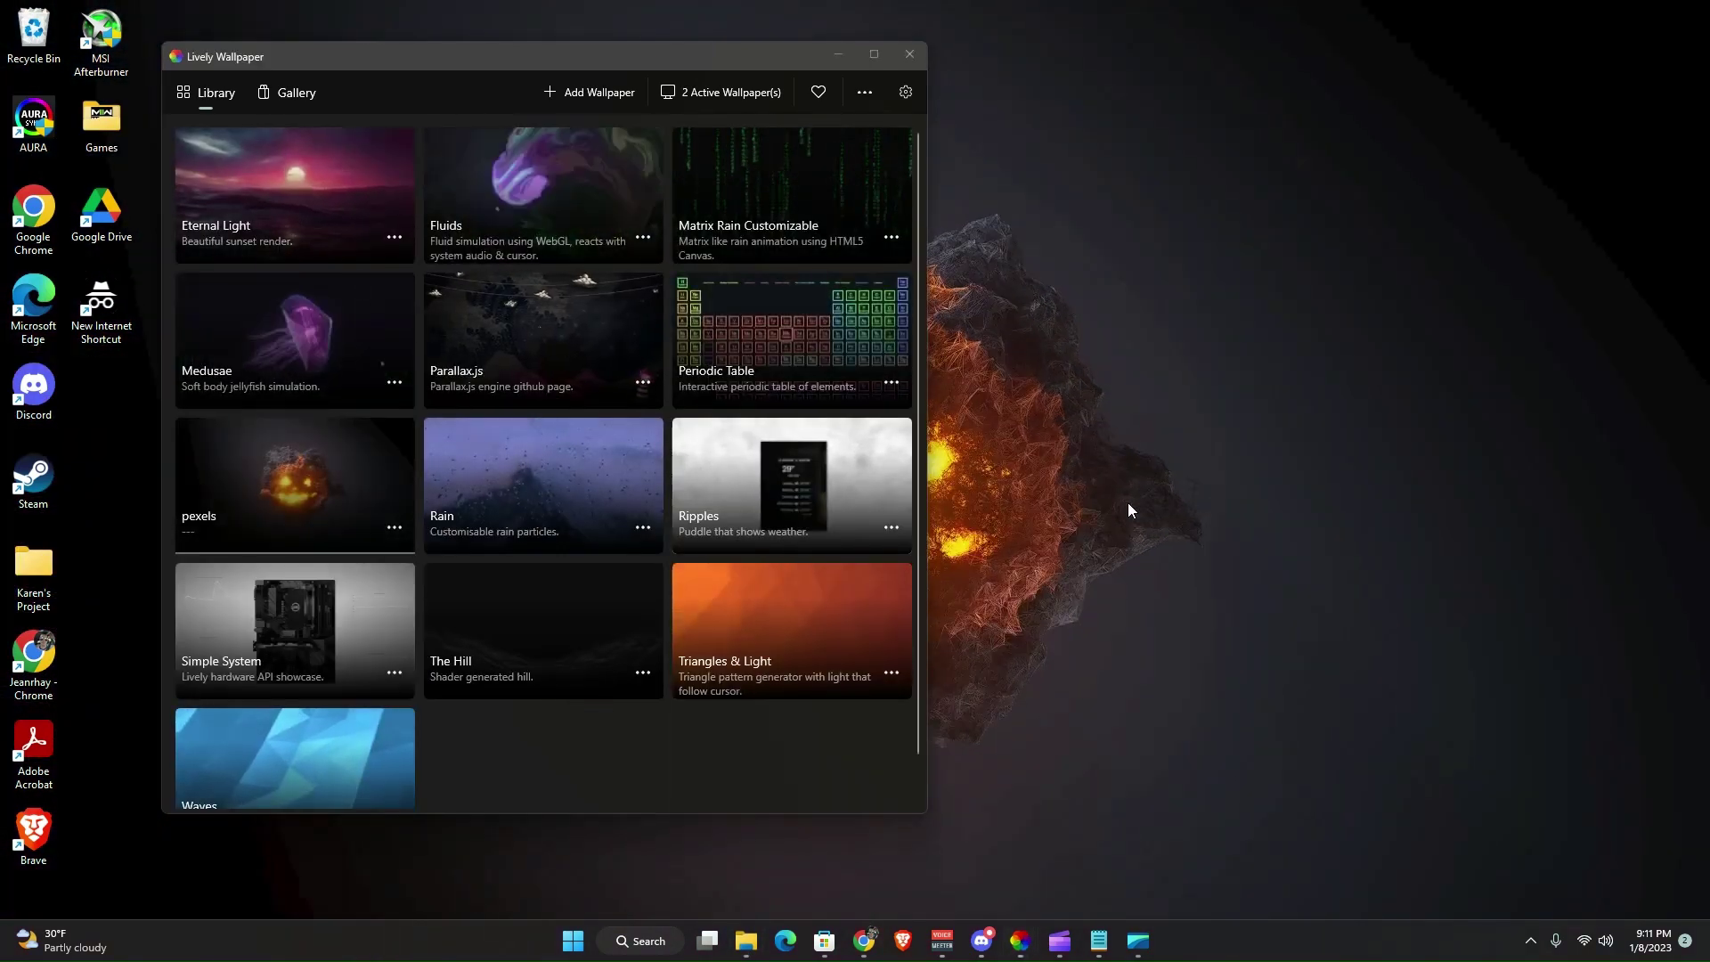
# Step: Minimize Lively to reveal the animated jack-o-lantern wallpaper on the desktop
pyautogui.click(838, 55)
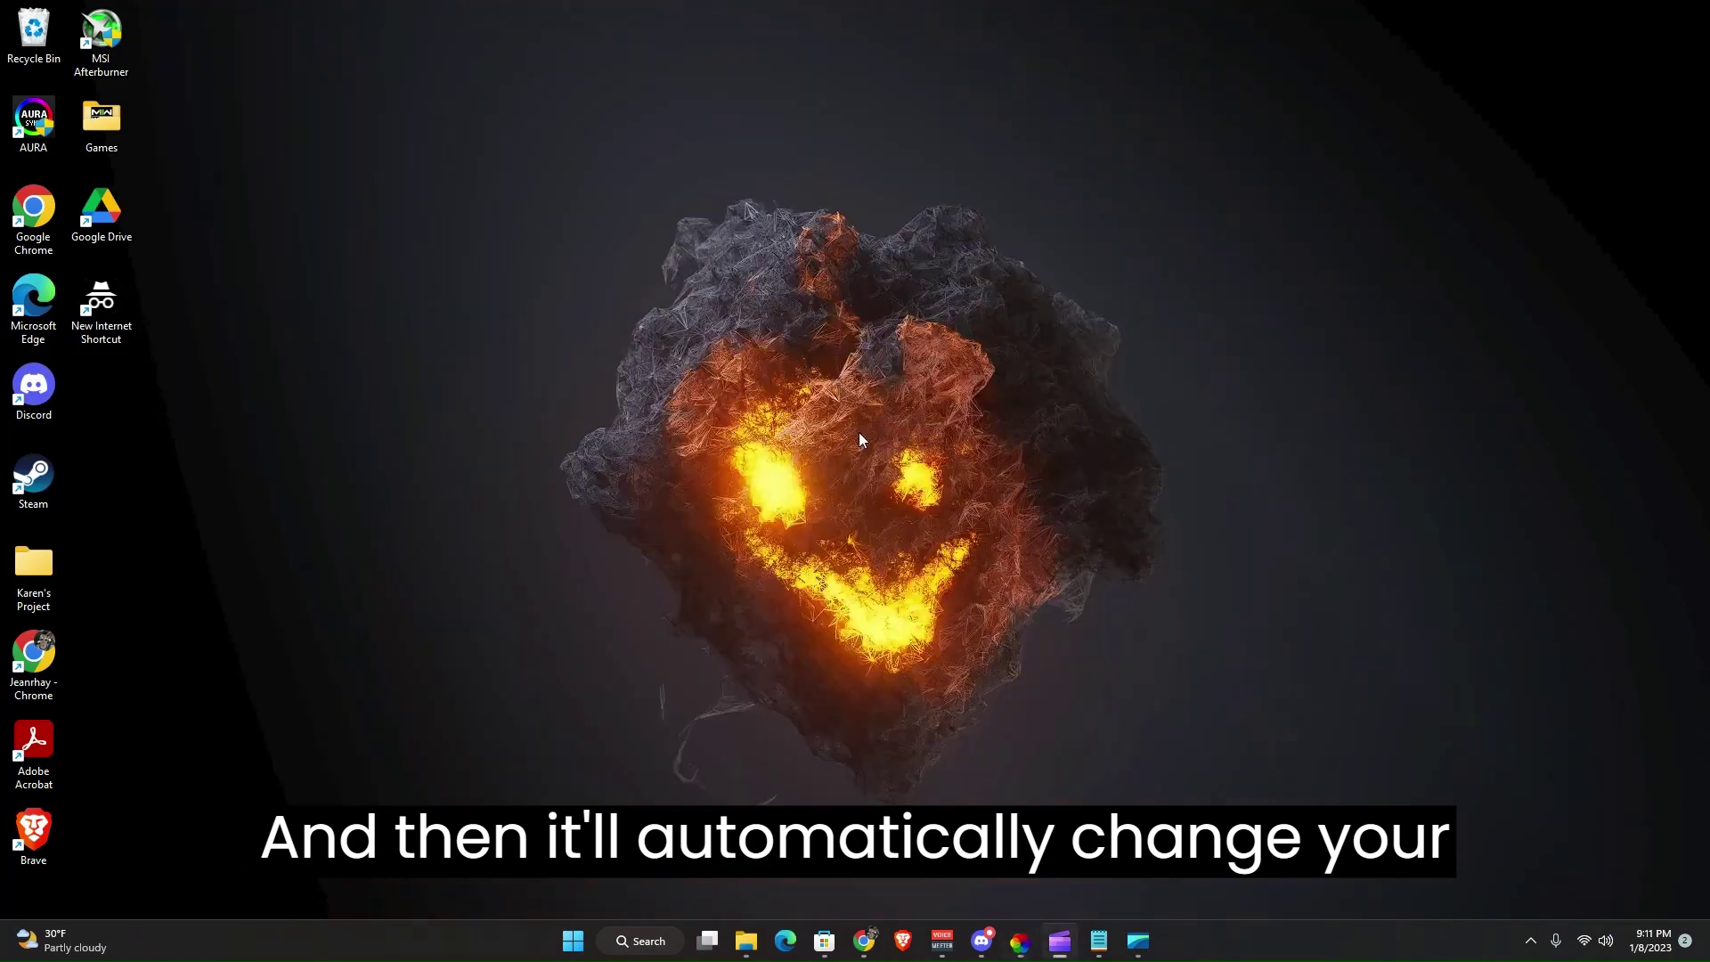